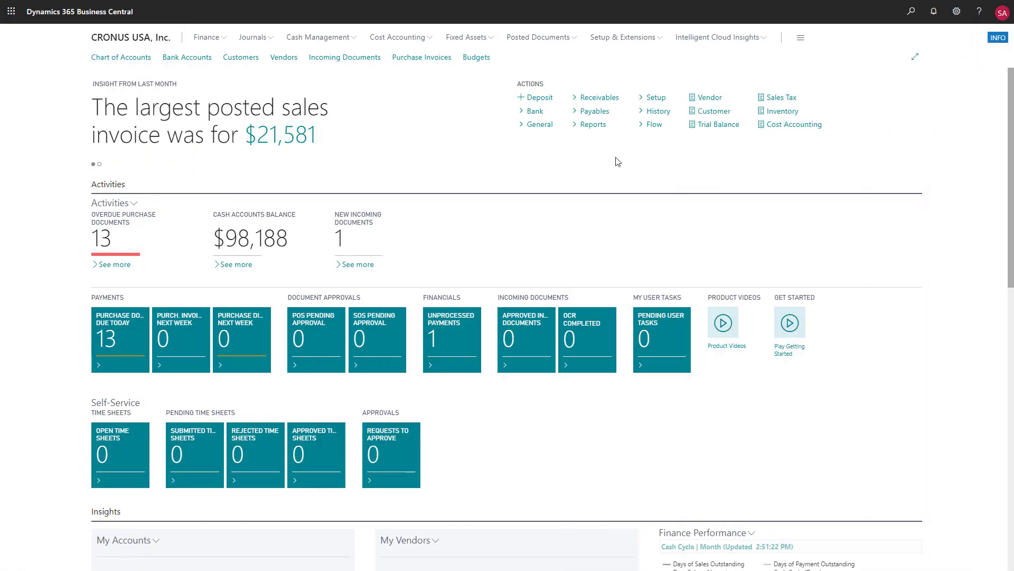
# Show the Fixed Assets links on the Role Center, including Fixed Assets, Insurance and the journals
pyautogui.click(493, 42)
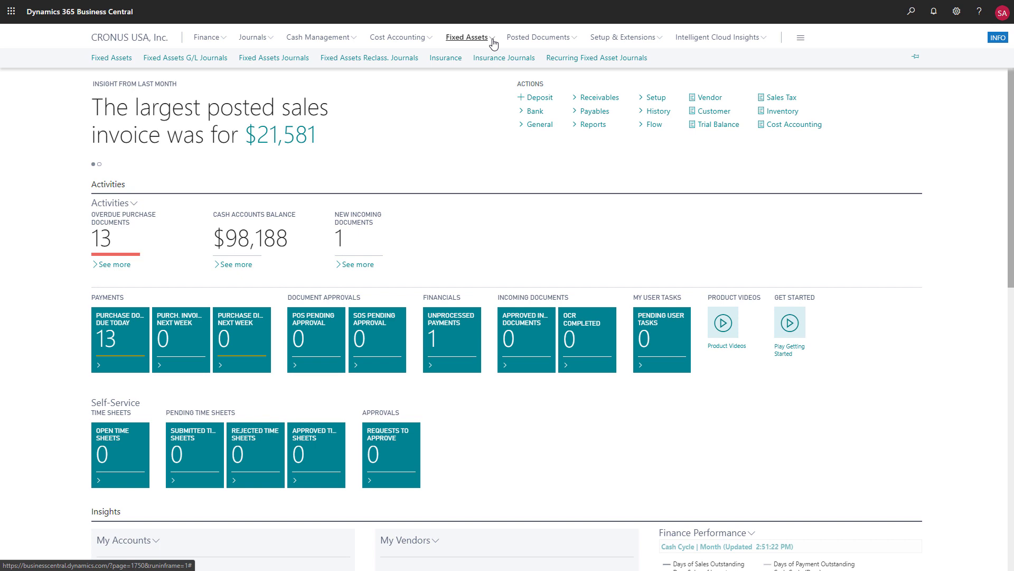
# Search Tell Me for 'fixed assets' and open the Fixed Asset Setup page
pyautogui.click(912, 15)
pyautogui.write('fixe')
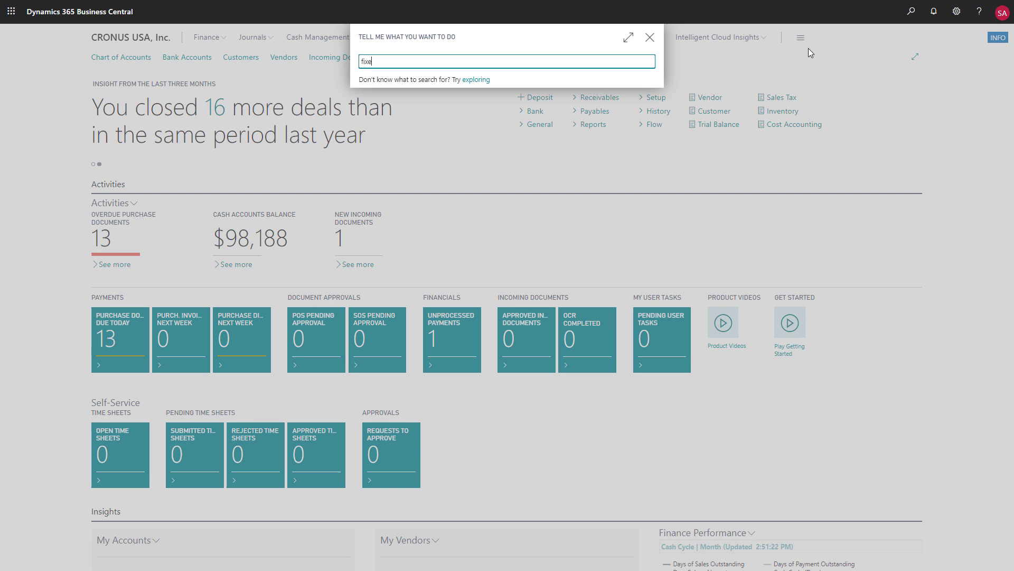
pyautogui.write('d assets')
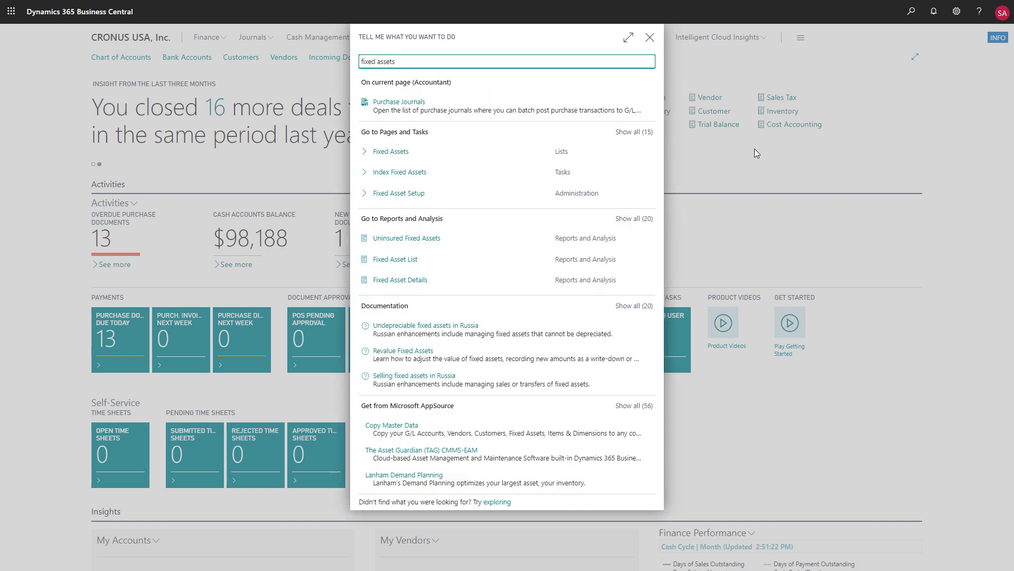
pyautogui.click(634, 132)
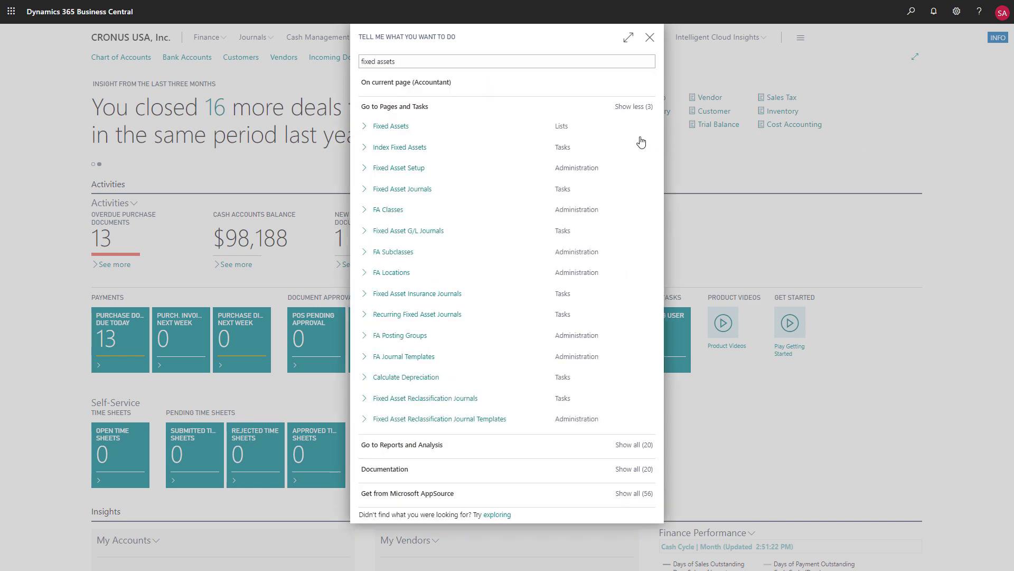
pyautogui.click(398, 168)
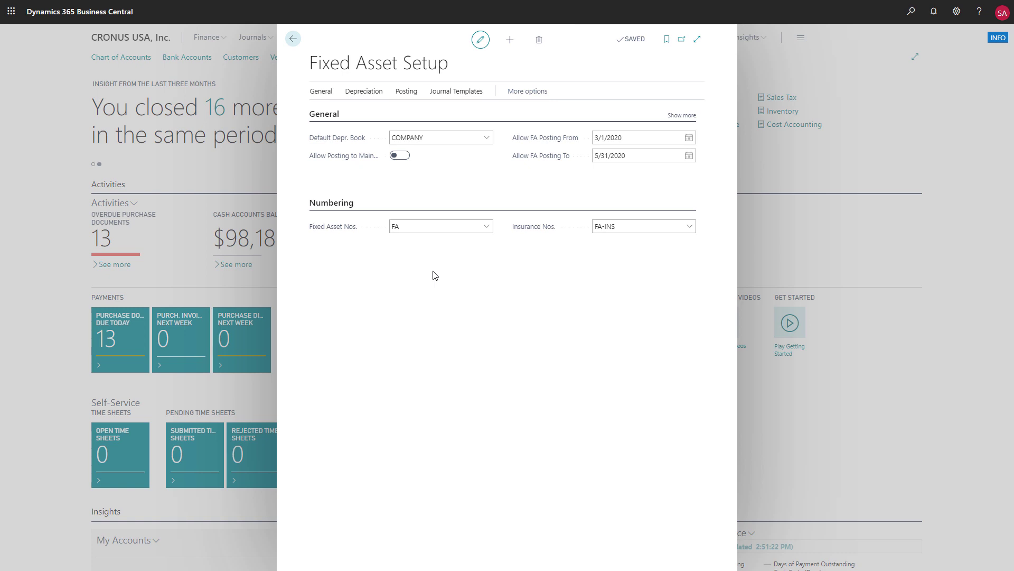
pyautogui.click(454, 92)
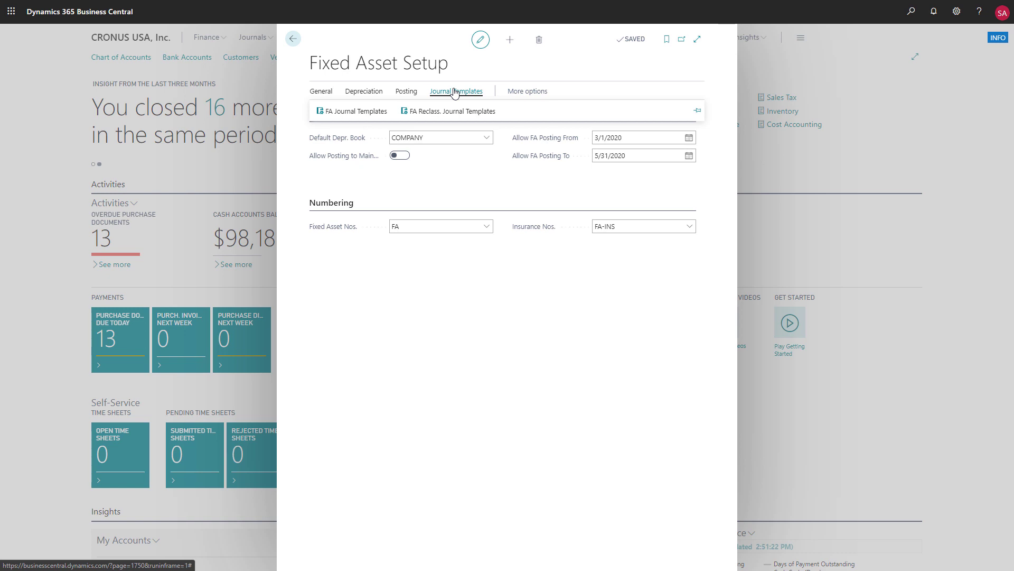
pyautogui.click(316, 94)
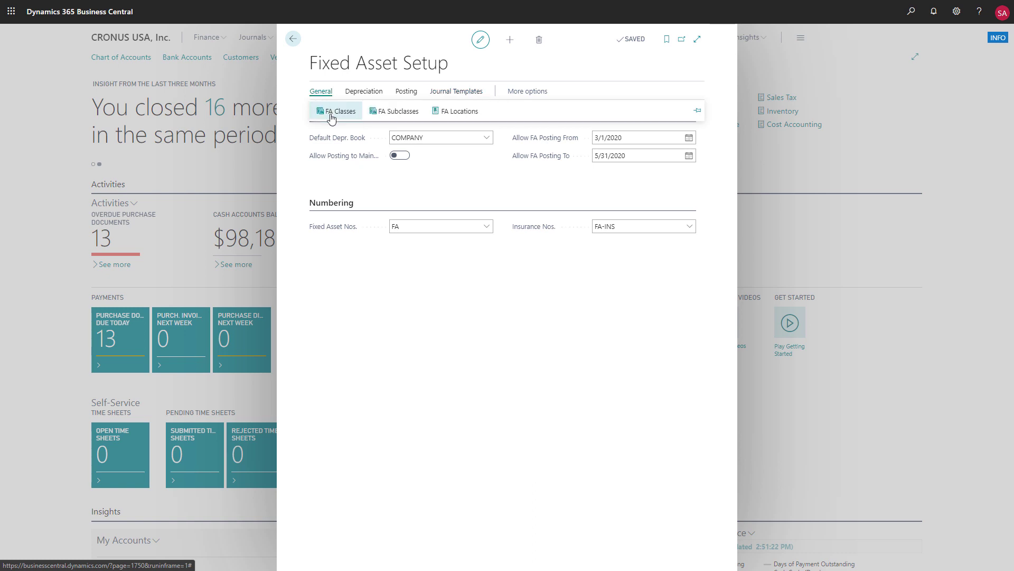
pyautogui.click(328, 111)
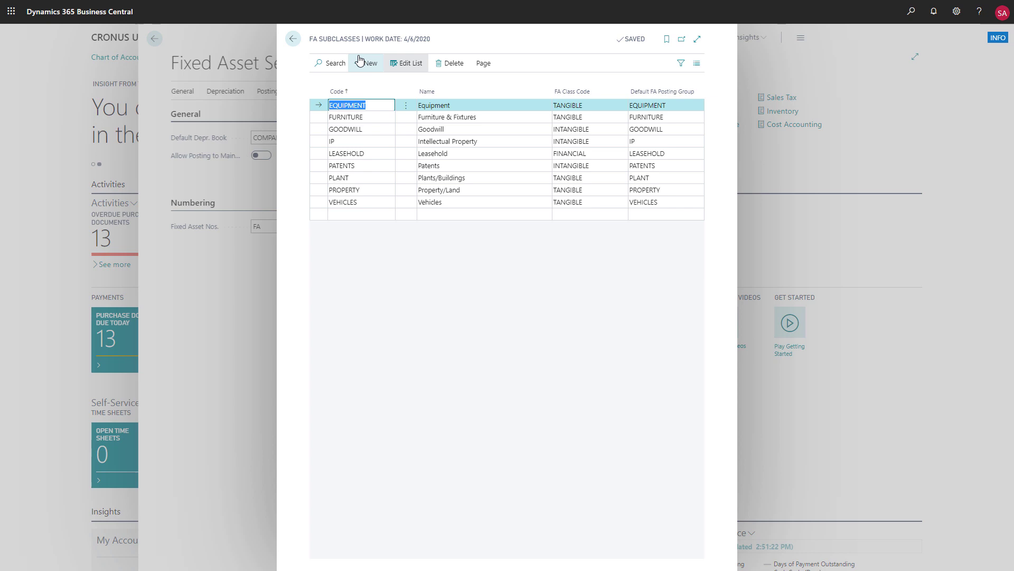
pyautogui.click(293, 40)
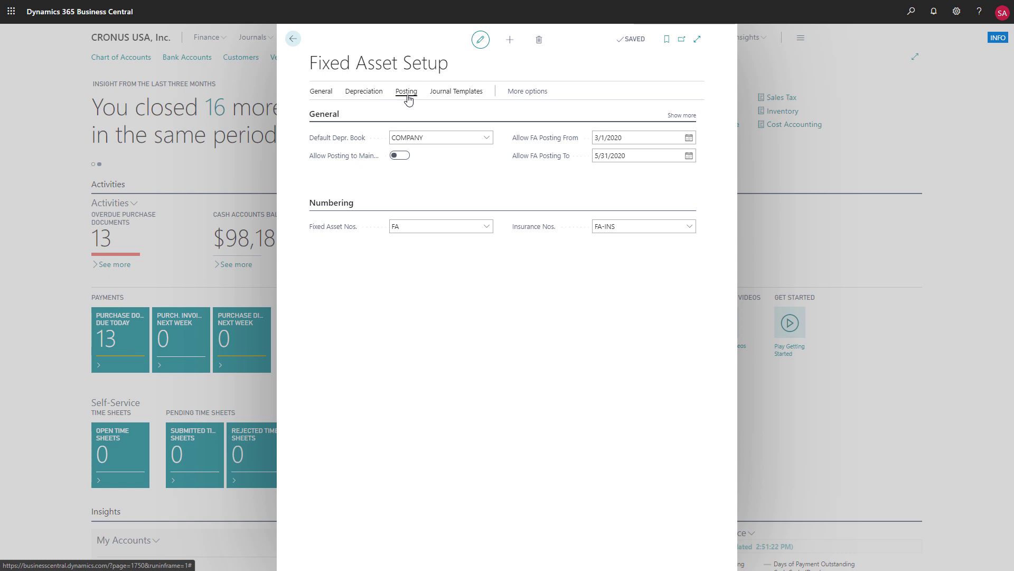
# Review the accounts in the FA Posting Groups list, then close it
pyautogui.click(408, 98)
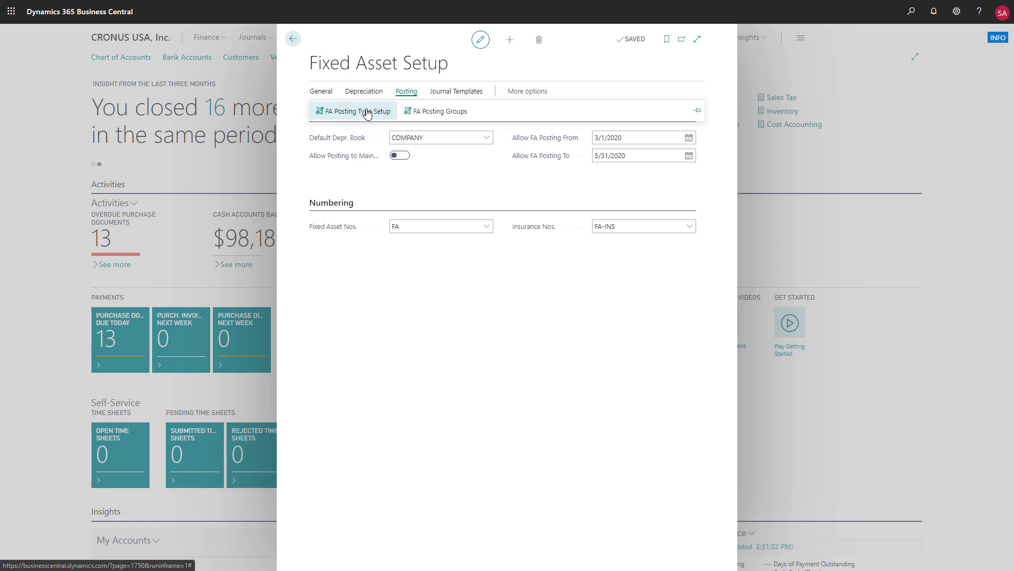
pyautogui.click(427, 111)
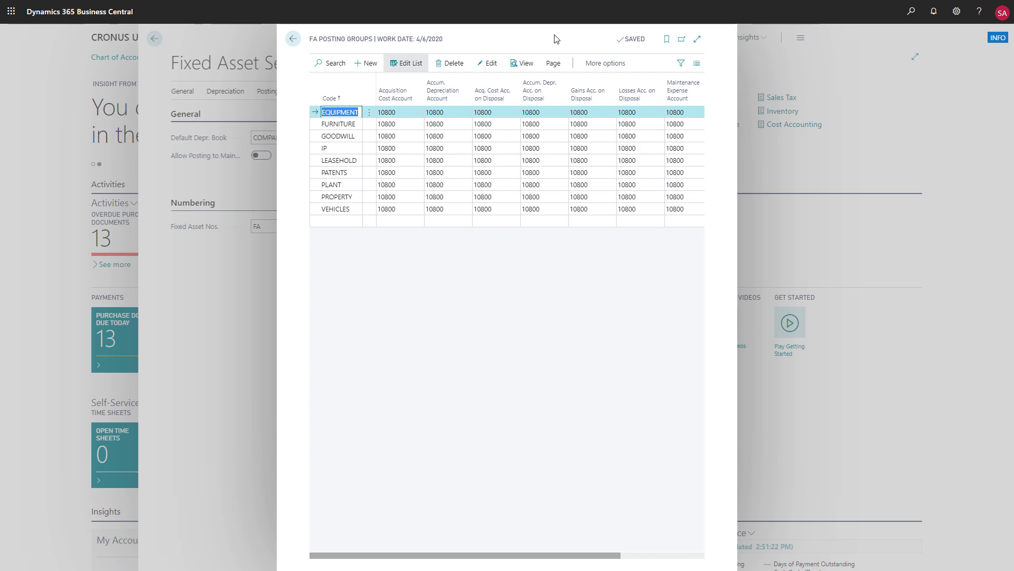
pyautogui.click(293, 38)
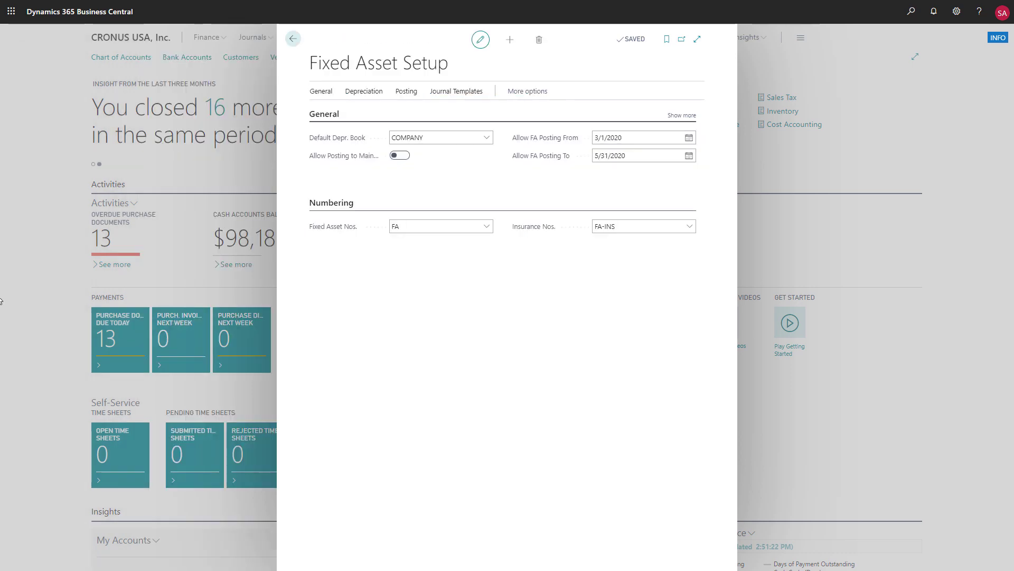
# Close Fixed Asset Setup and open the Fixed Assets list
pyautogui.click(293, 41)
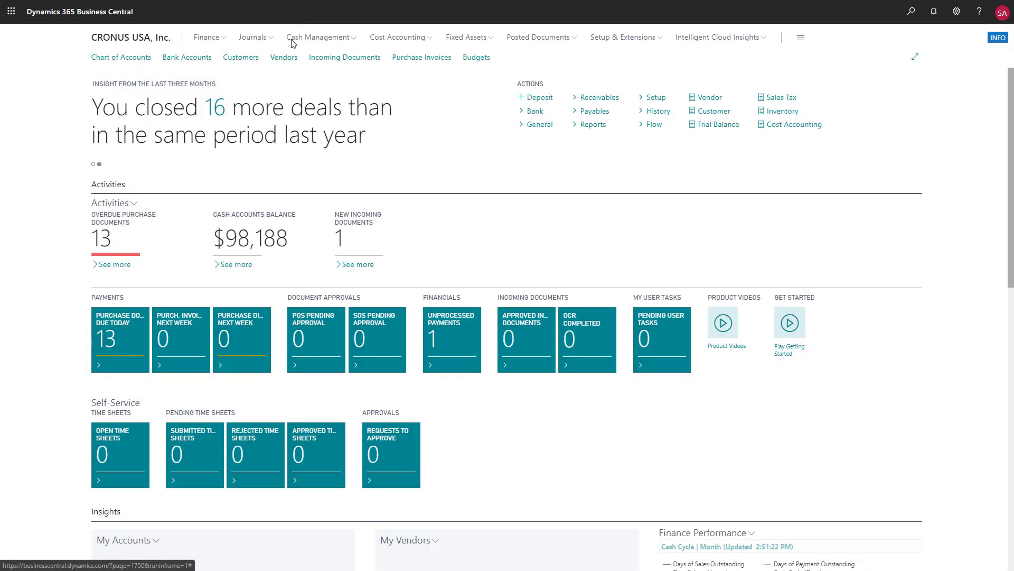
pyautogui.click(476, 38)
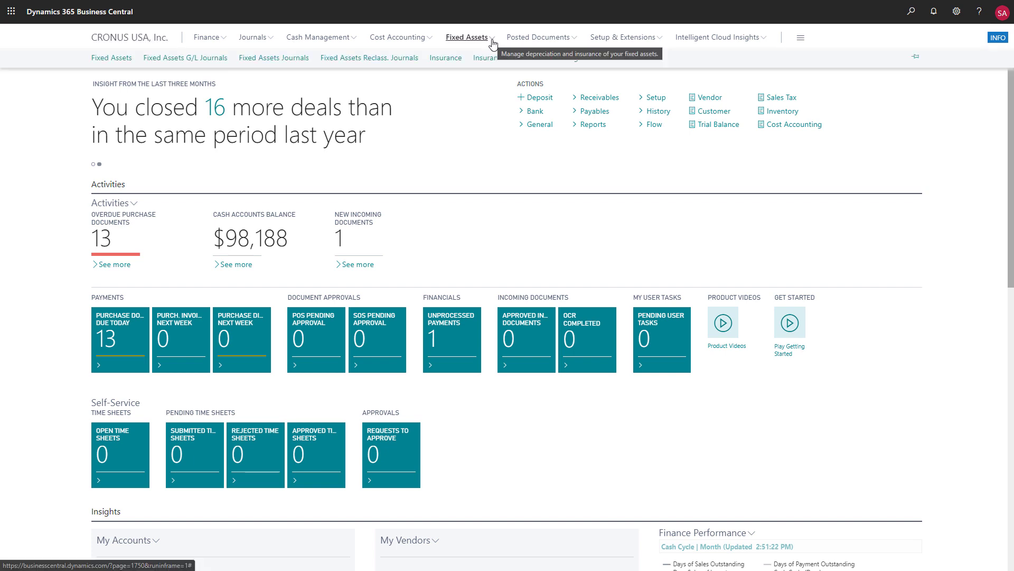
pyautogui.click(111, 59)
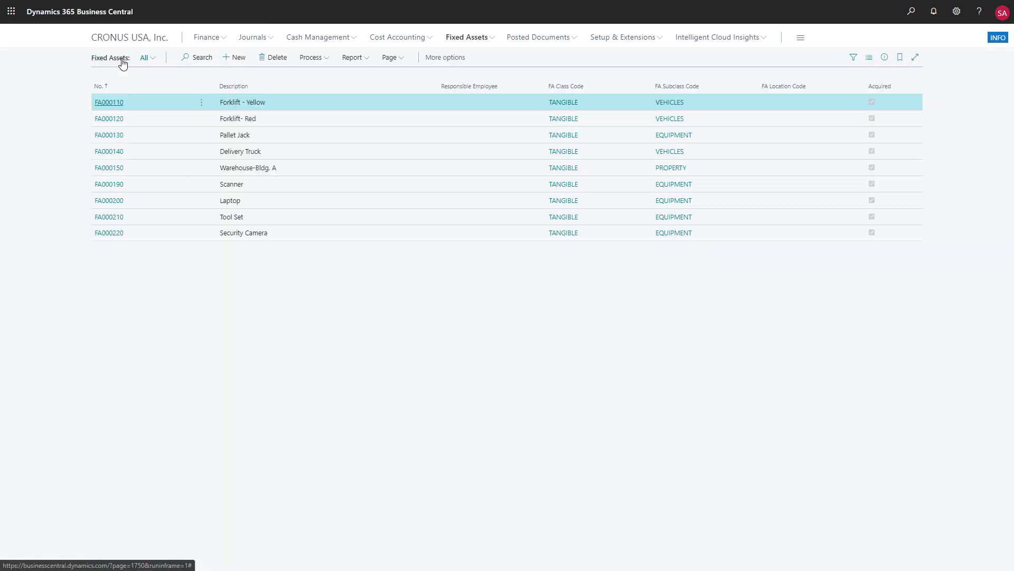
# Create a new fixed asset 'Delivery Van' with subclass VEHICLES and serial number YY-202
pyautogui.click(236, 59)
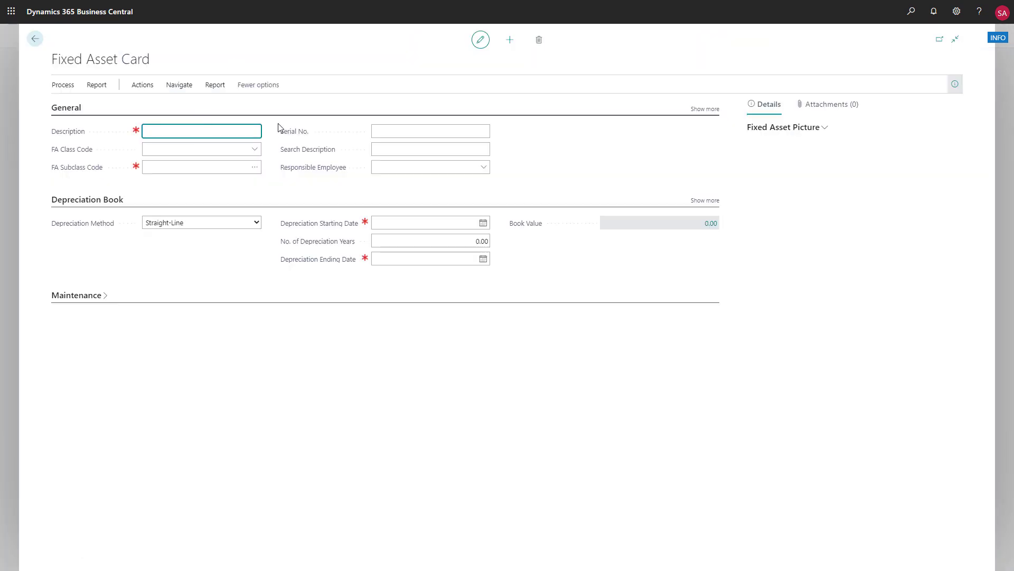
pyautogui.write('Delivery Van')
pyautogui.click(254, 167)
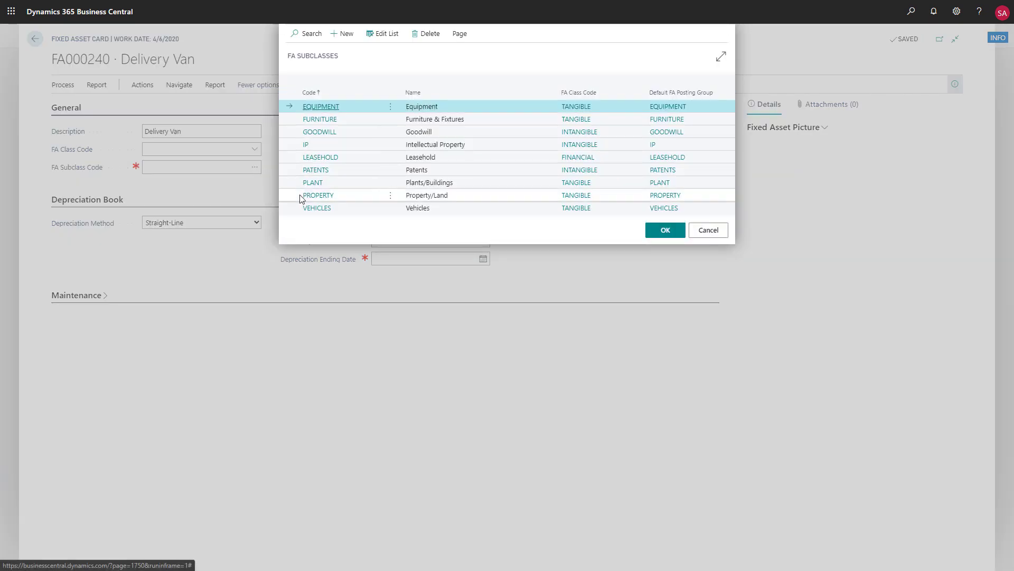
pyautogui.click(315, 209)
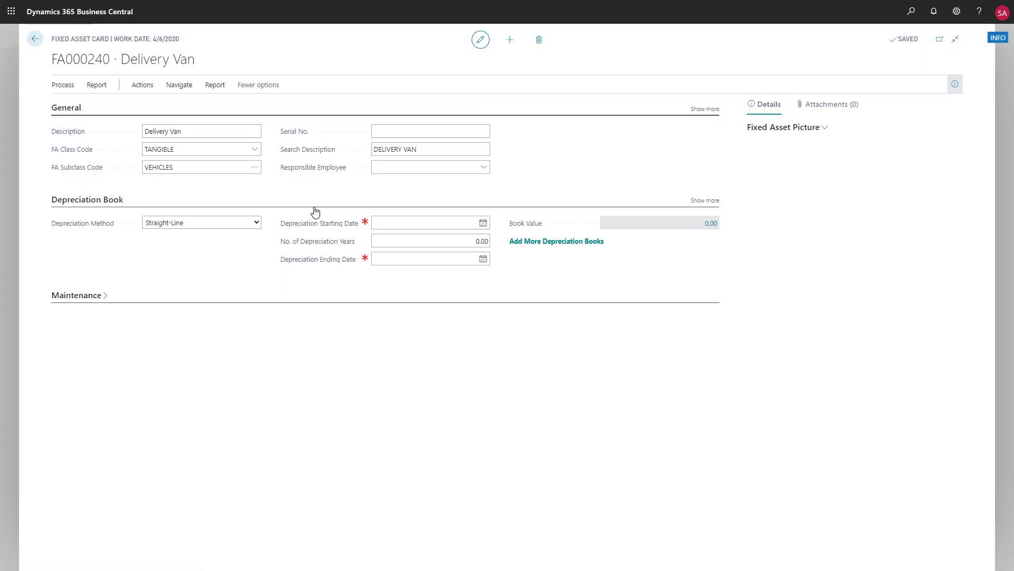
pyautogui.click(388, 130)
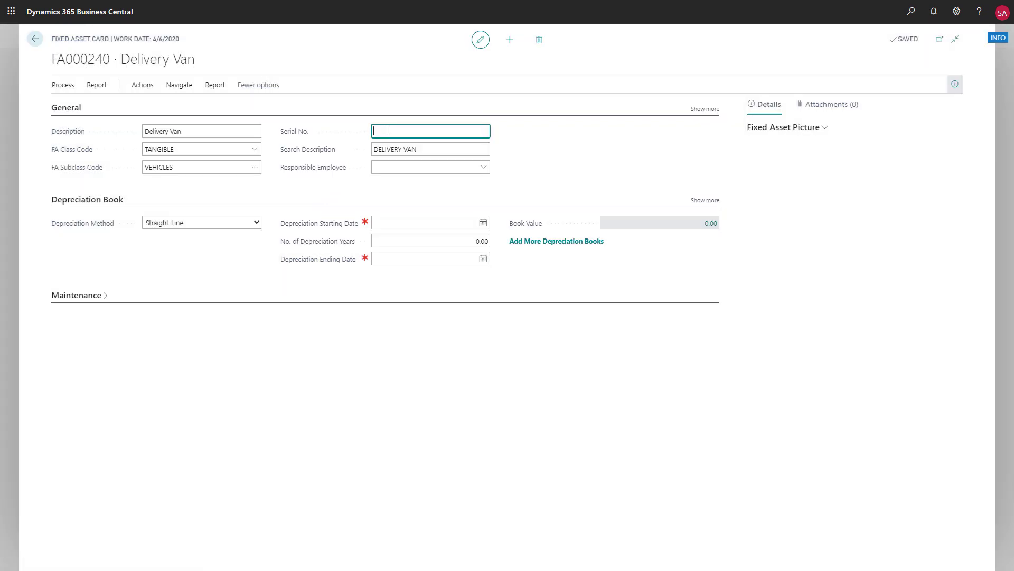
pyautogui.write('YY-202')
# Set depreciation to start 3/1/2020 over 5 years, keeping the Straight-Line method
pyautogui.click(482, 223)
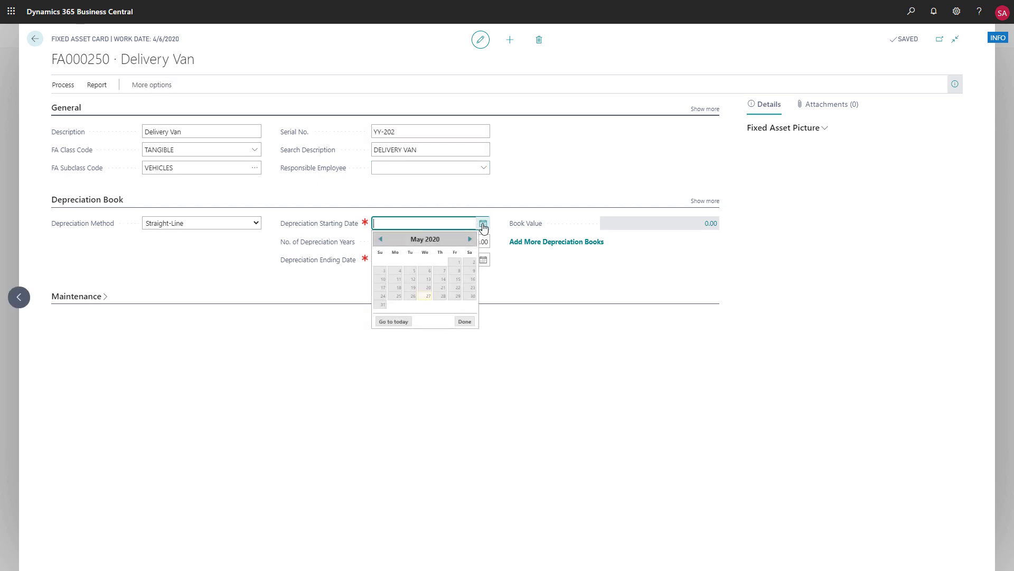
pyautogui.click(381, 238)
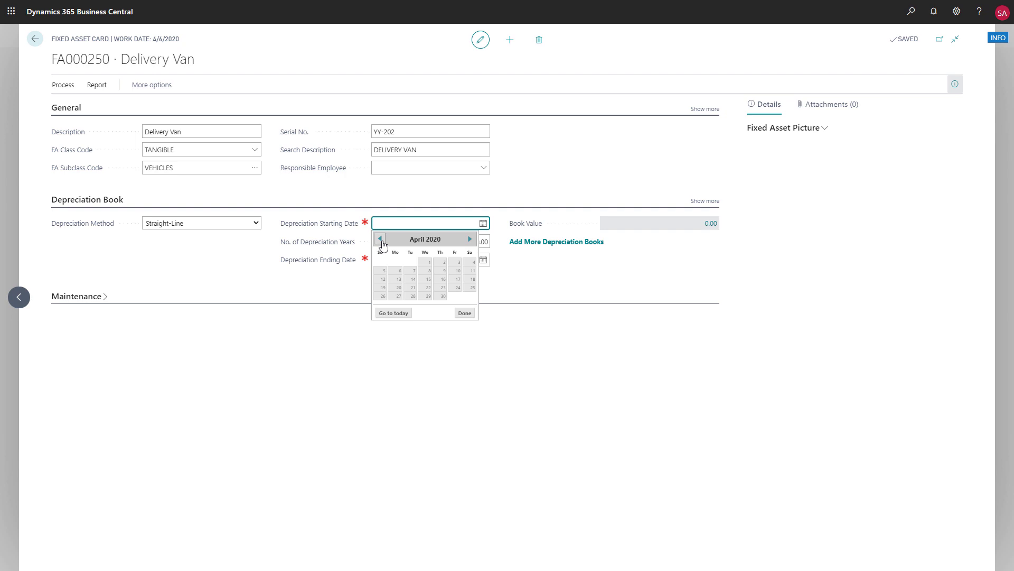
pyautogui.click(380, 239)
pyautogui.click(381, 262)
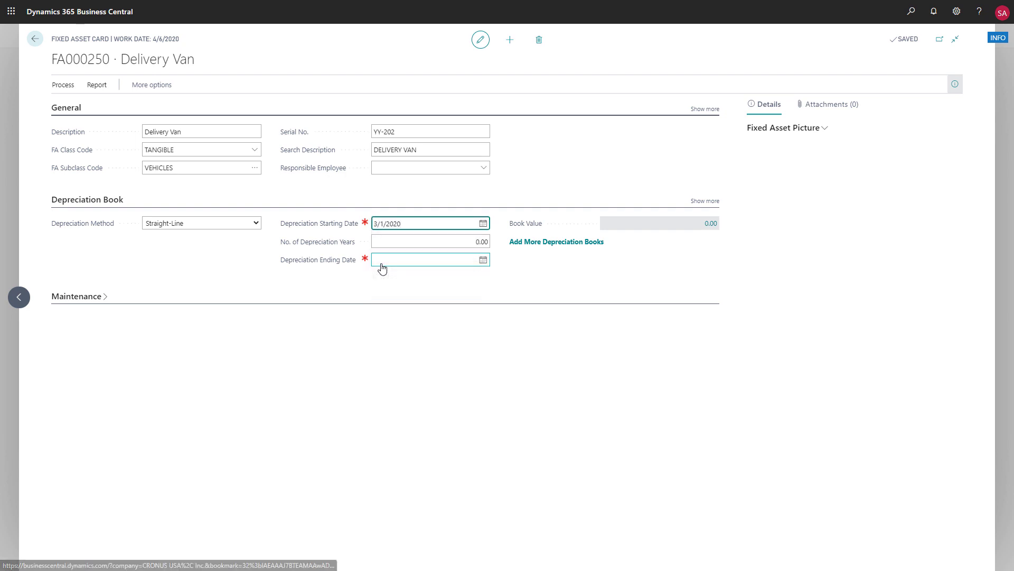
pyautogui.click(459, 242)
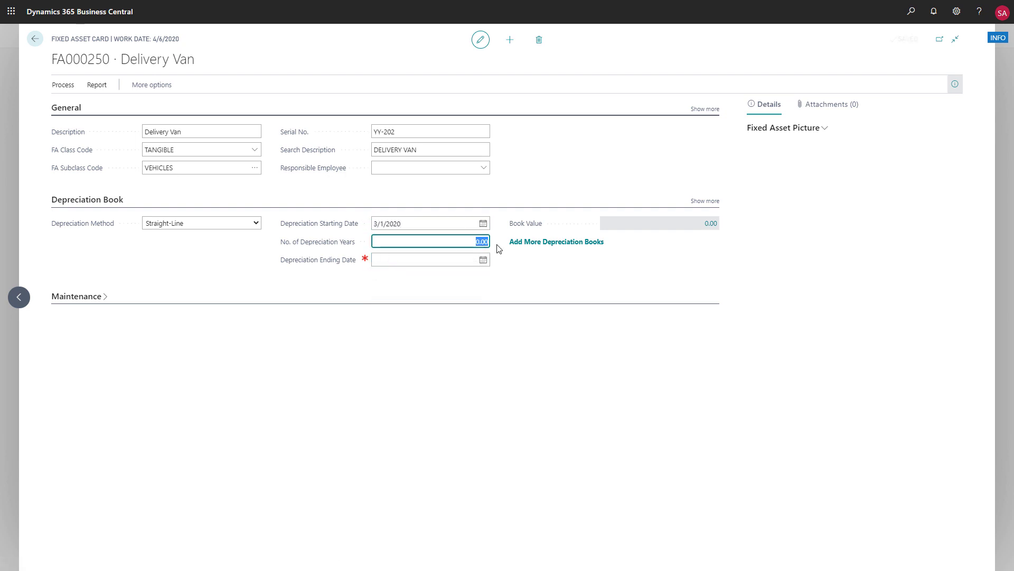
pyautogui.write('5')
pyautogui.click(469, 324)
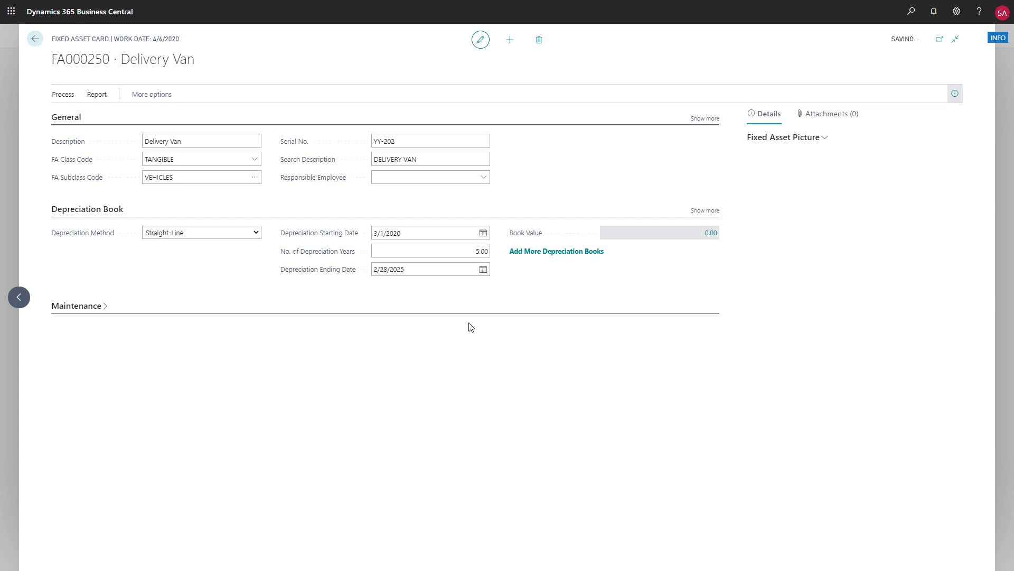
pyautogui.click(256, 246)
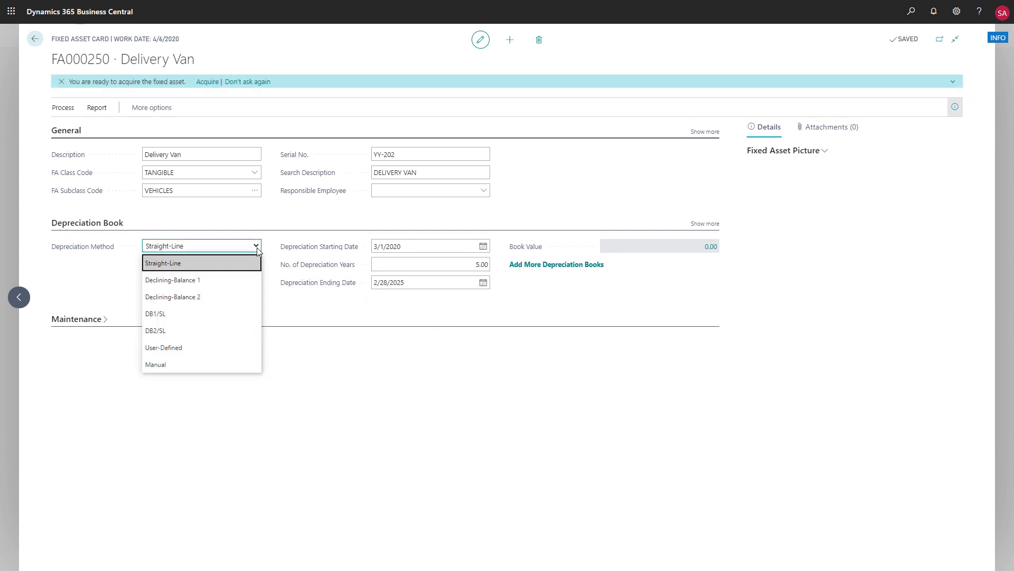
pyautogui.click(259, 220)
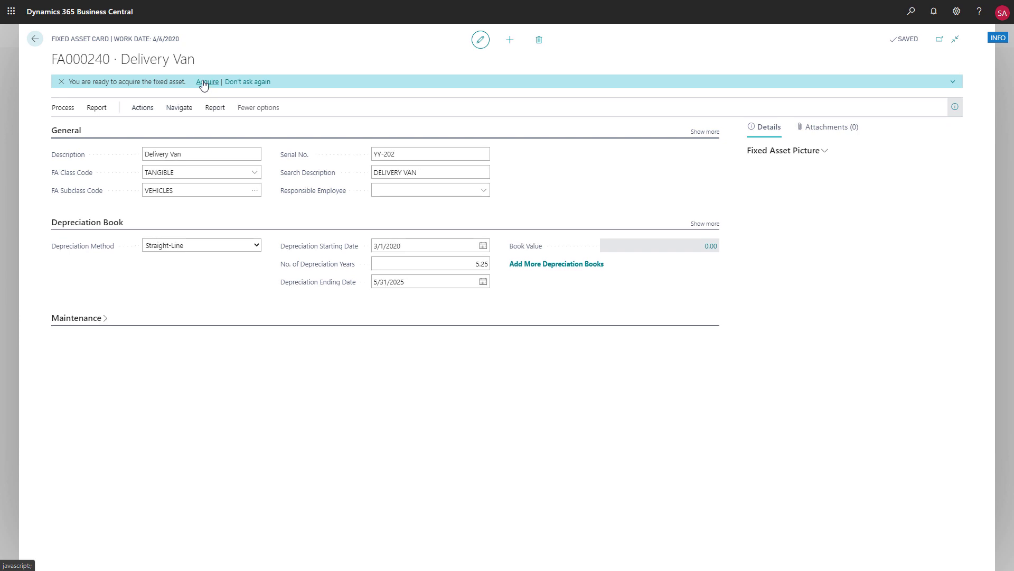
# Start the Acquire wizard with a 20,000.00 acquisition cost dated 3/1/2020
pyautogui.click(204, 82)
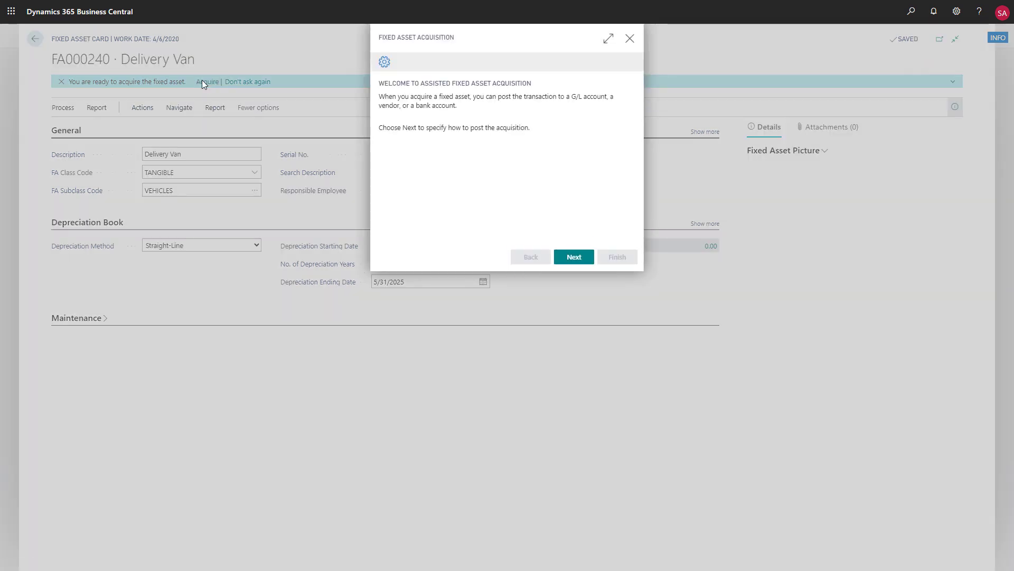
pyautogui.click(574, 260)
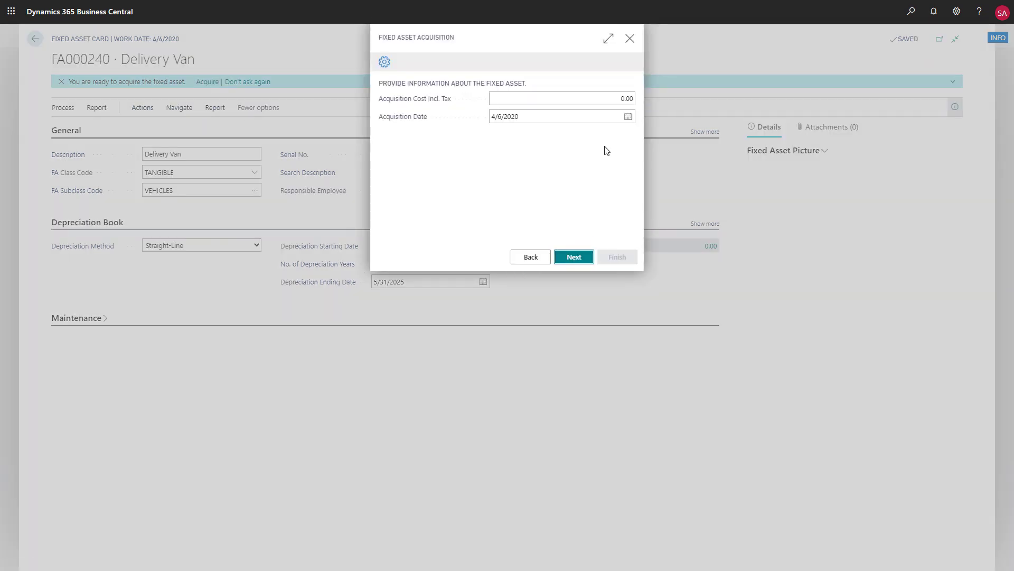
pyautogui.click(619, 98)
pyautogui.write('20,')
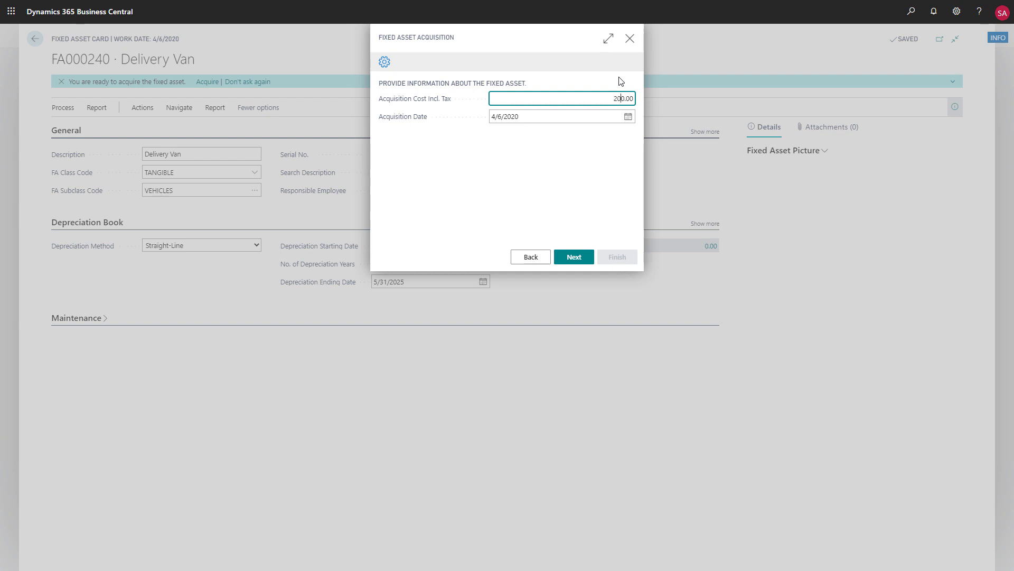
pyautogui.write('00')
pyautogui.click(628, 116)
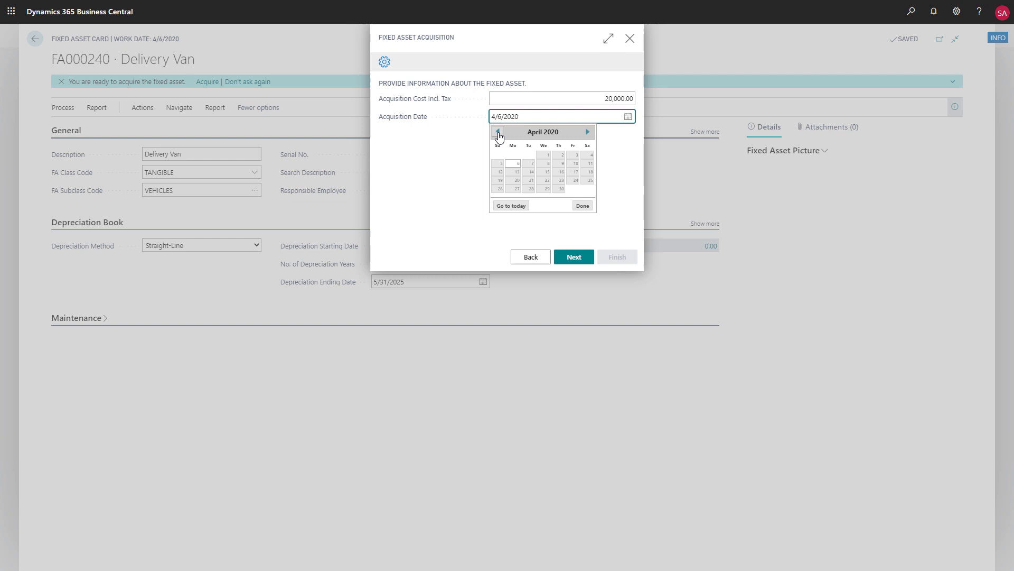
pyautogui.click(498, 131)
pyautogui.click(499, 157)
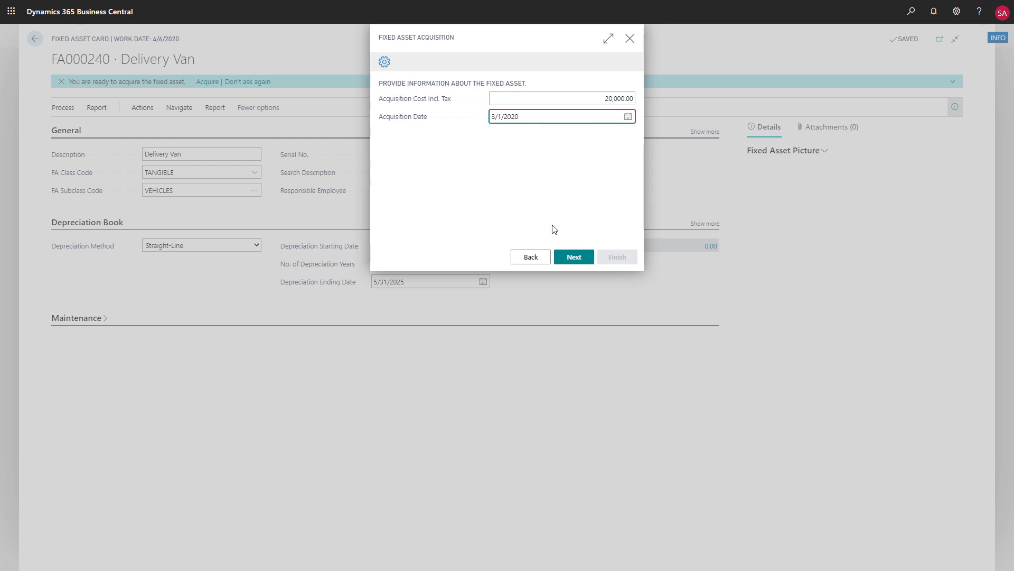
# Post the acquisition to vendor 10000 with external document 123456 and finish the wizard
pyautogui.click(572, 256)
pyautogui.click(631, 100)
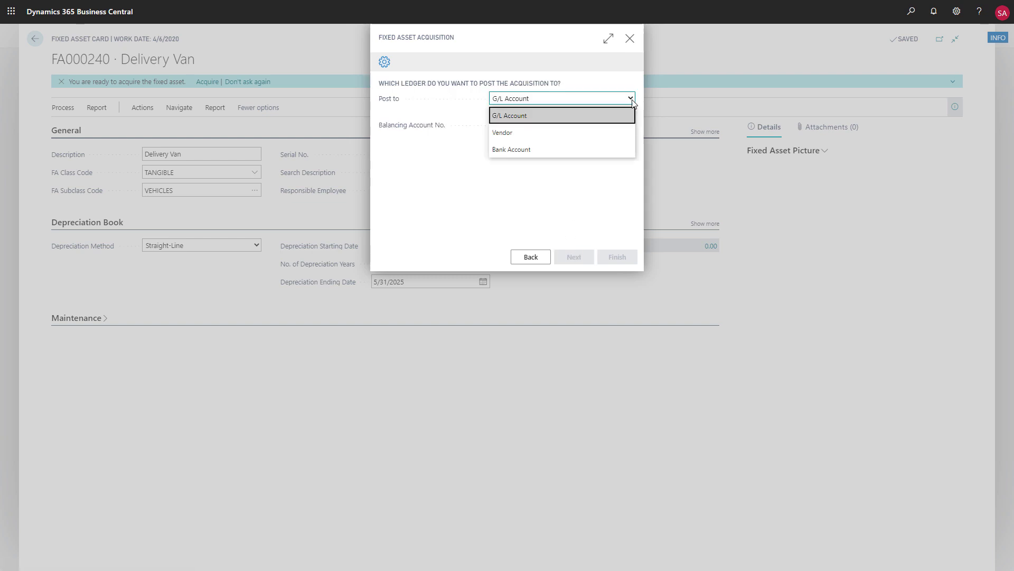
pyautogui.click(595, 132)
pyautogui.click(627, 126)
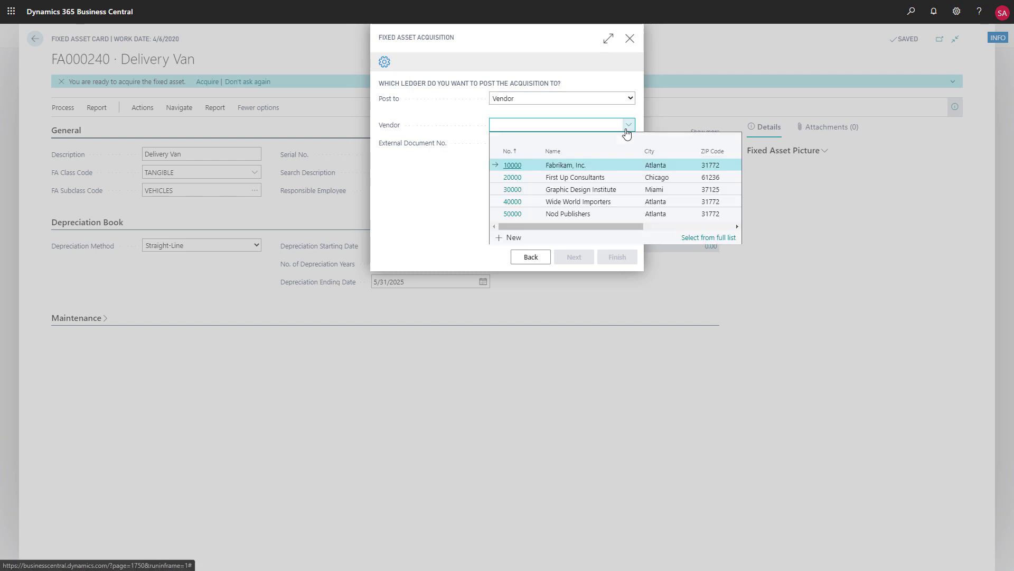
pyautogui.click(572, 167)
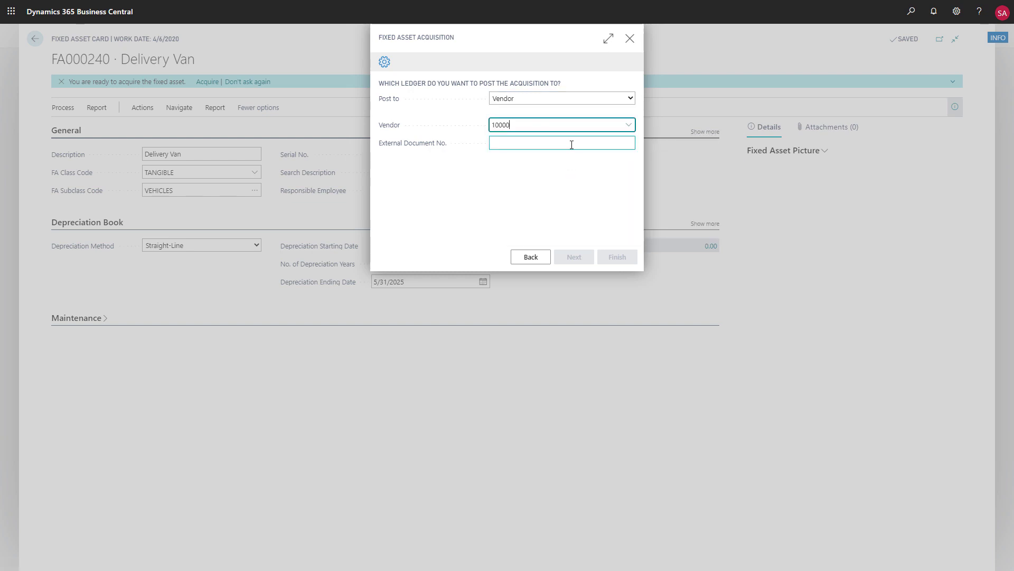
pyautogui.click(572, 143)
pyautogui.write('123456')
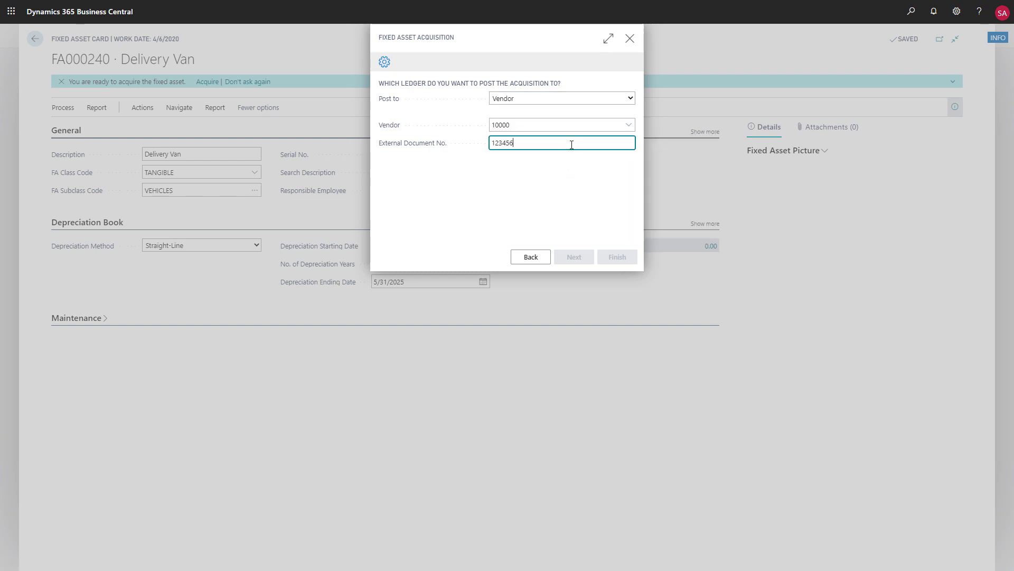
pyautogui.click(570, 198)
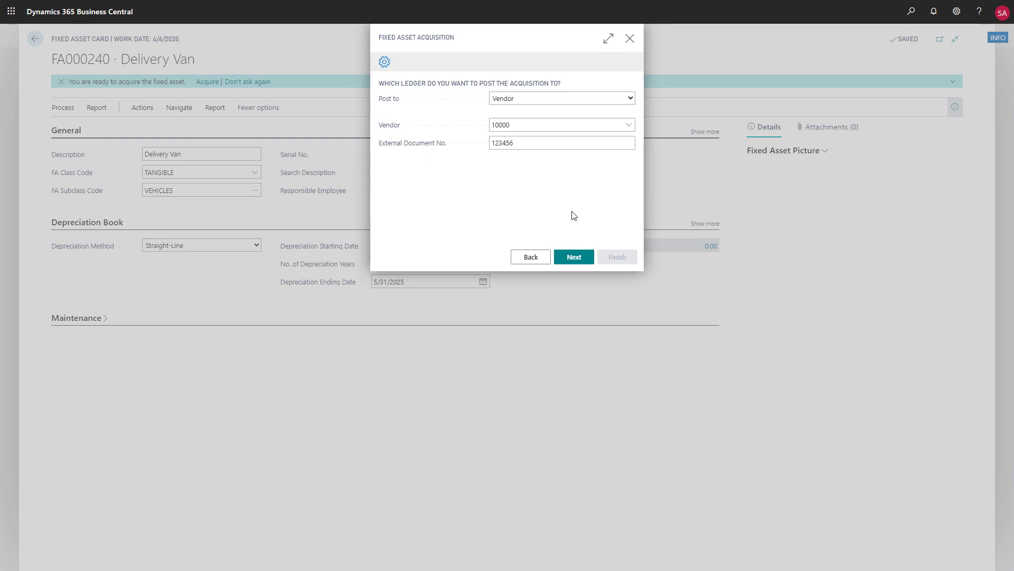
pyautogui.click(574, 257)
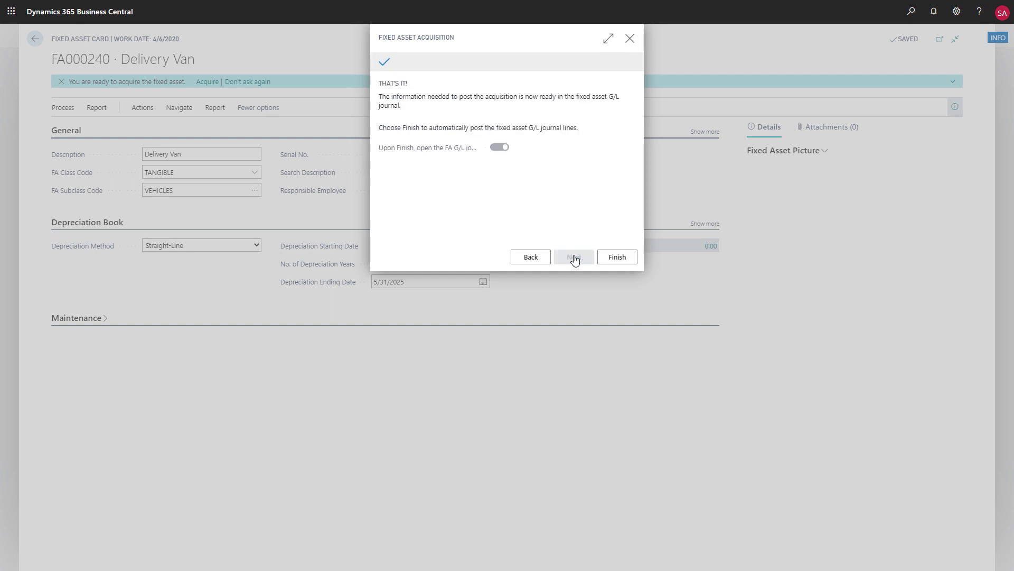
pyautogui.click(617, 257)
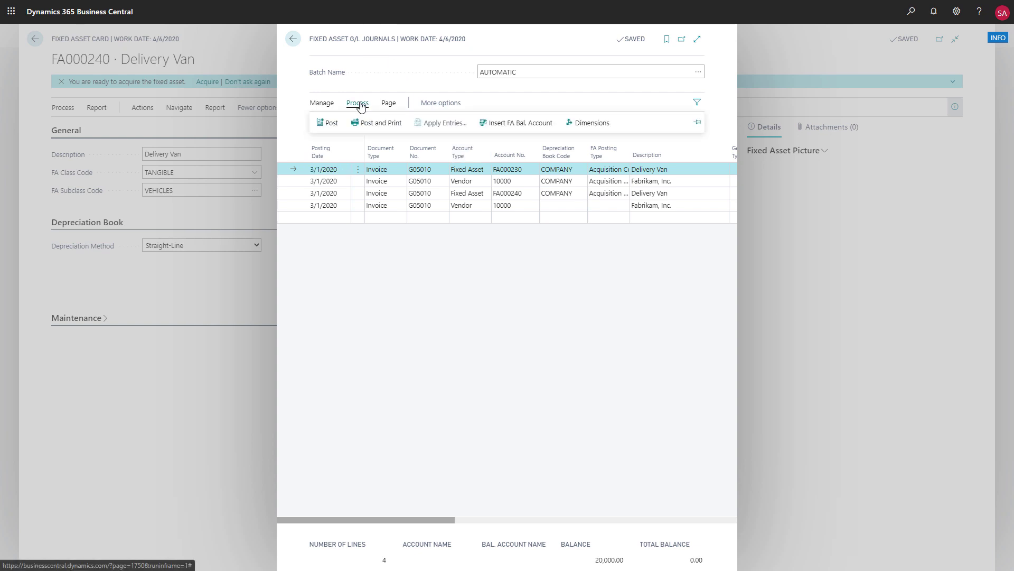
# Post the four Delivery Van acquisition lines from the FA G/L journal
pyautogui.click(328, 123)
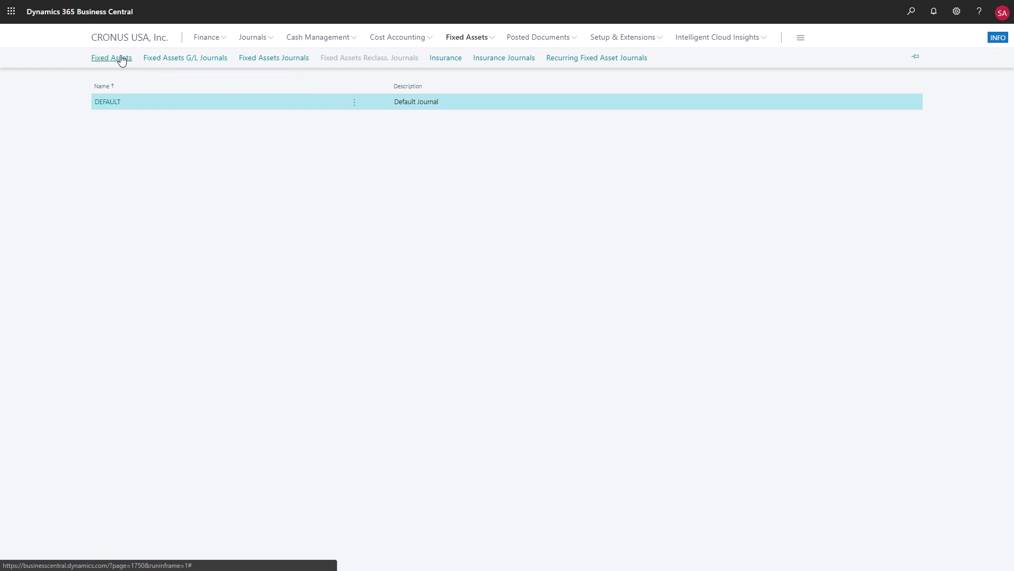
# Calculate depreciation with FA Posting Date 3/1/2020 and Posting Date 3/31/2020
pyautogui.click(122, 59)
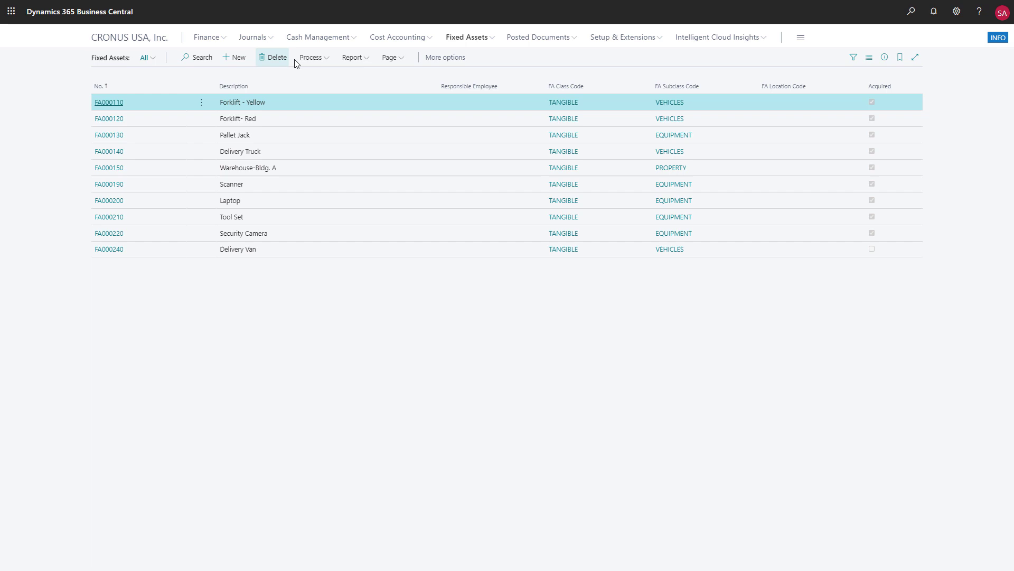
pyautogui.click(326, 59)
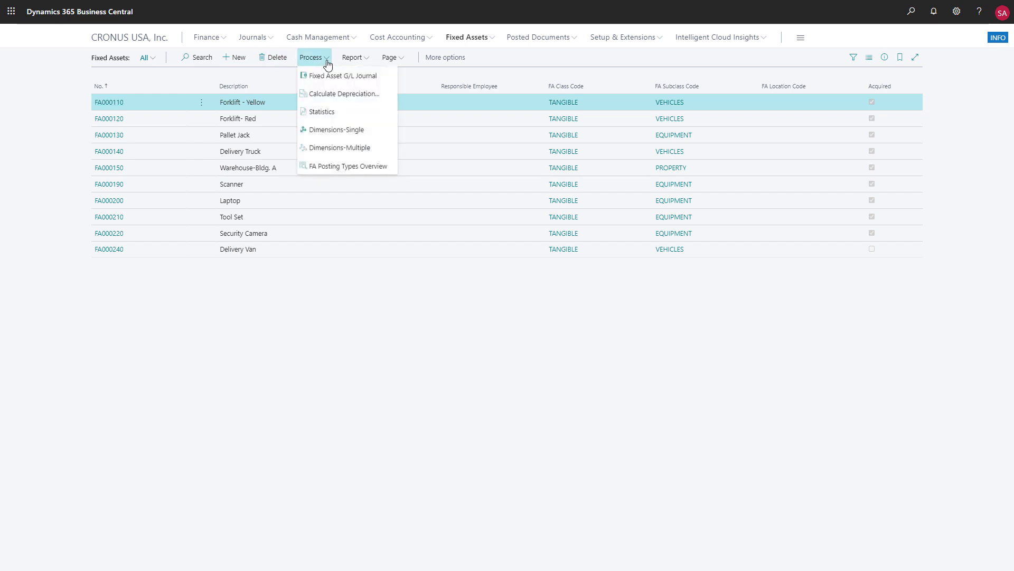
pyautogui.click(330, 94)
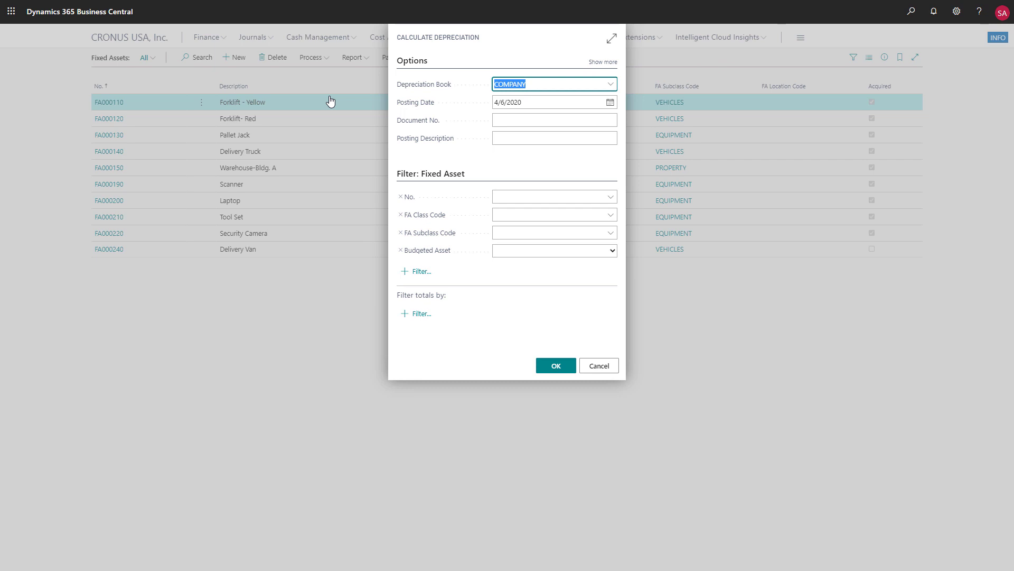
pyautogui.click(610, 102)
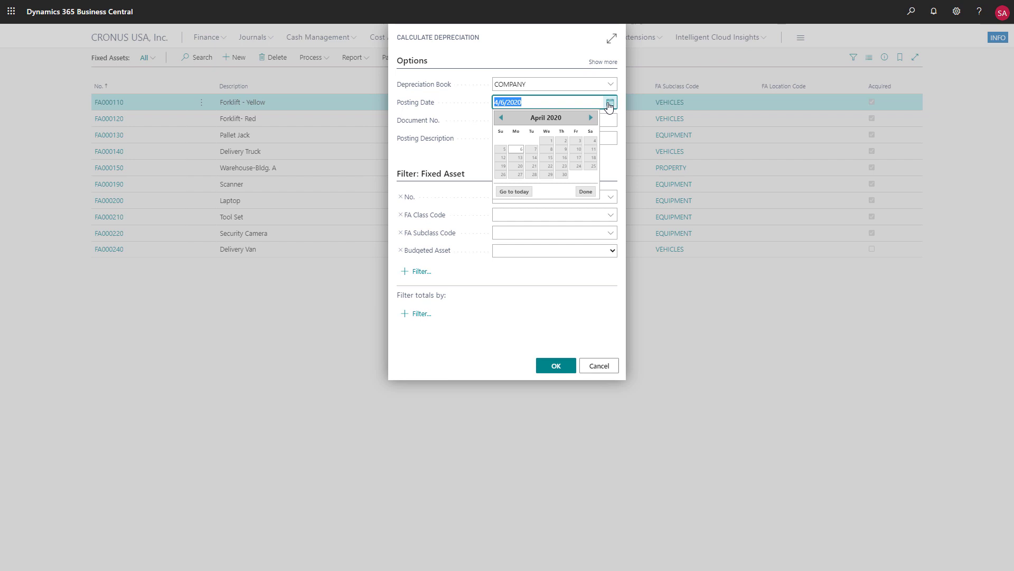
pyautogui.click(501, 117)
pyautogui.click(502, 141)
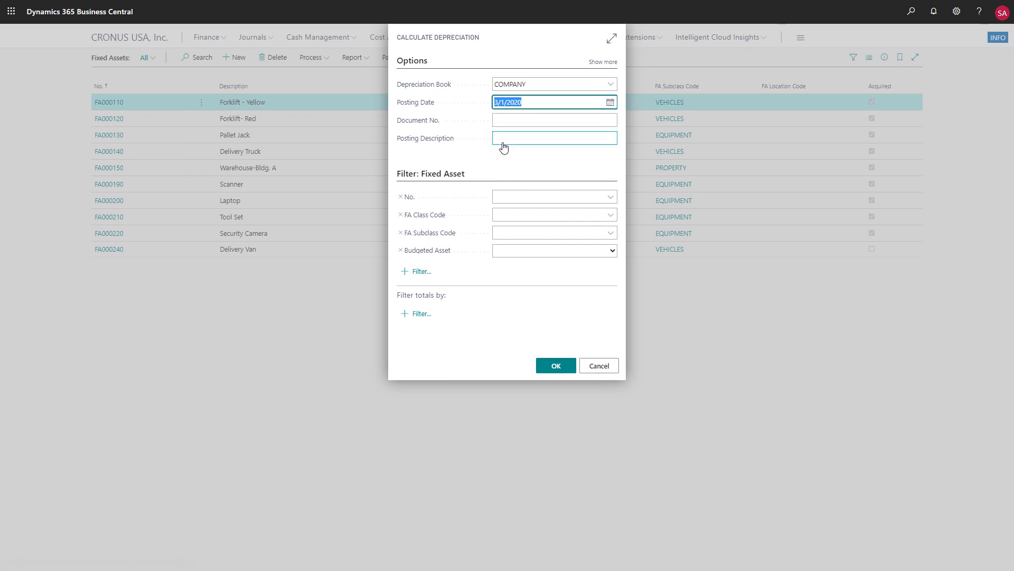
pyautogui.click(602, 62)
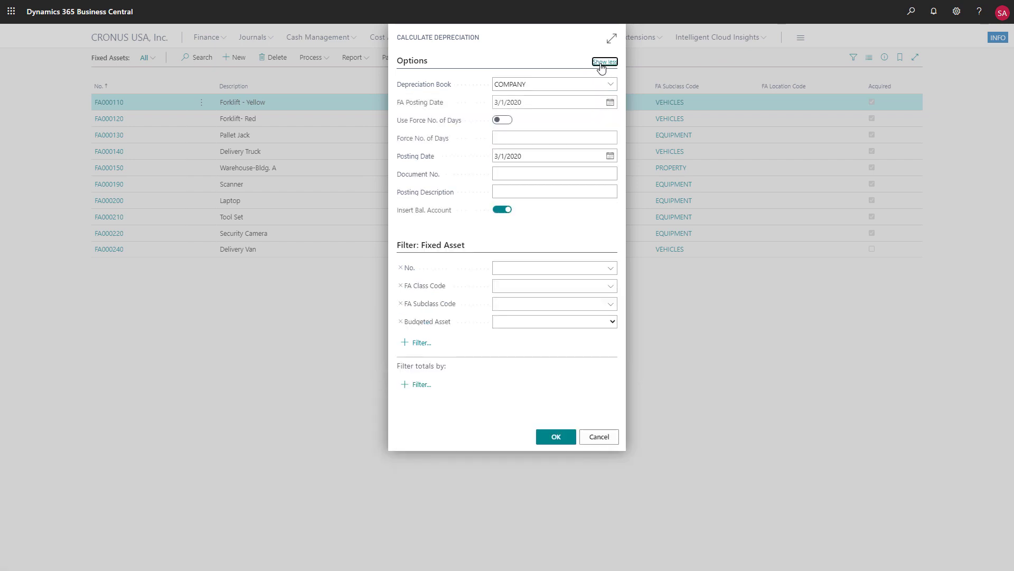
pyautogui.click(610, 155)
pyautogui.click(534, 228)
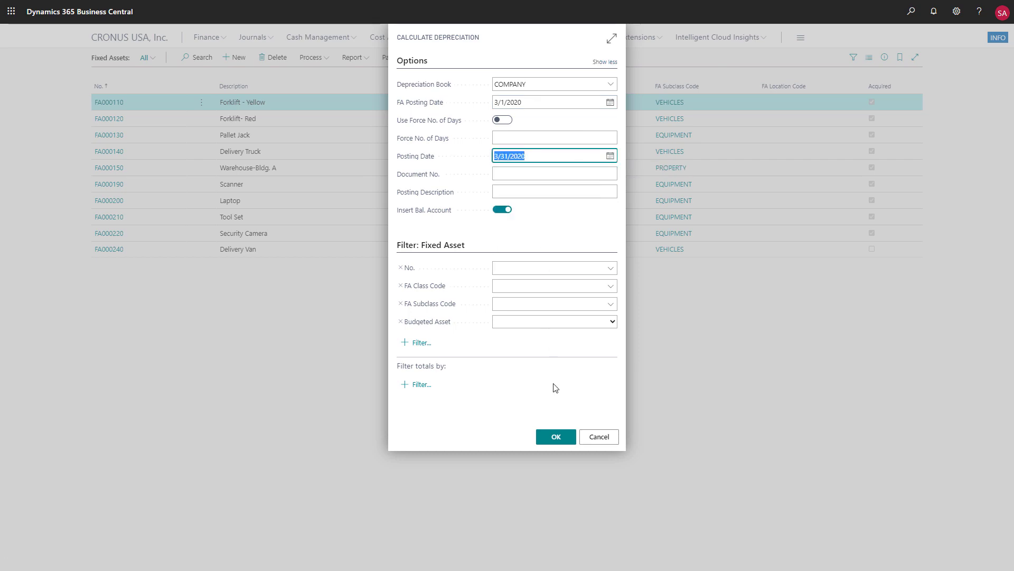
pyautogui.click(556, 438)
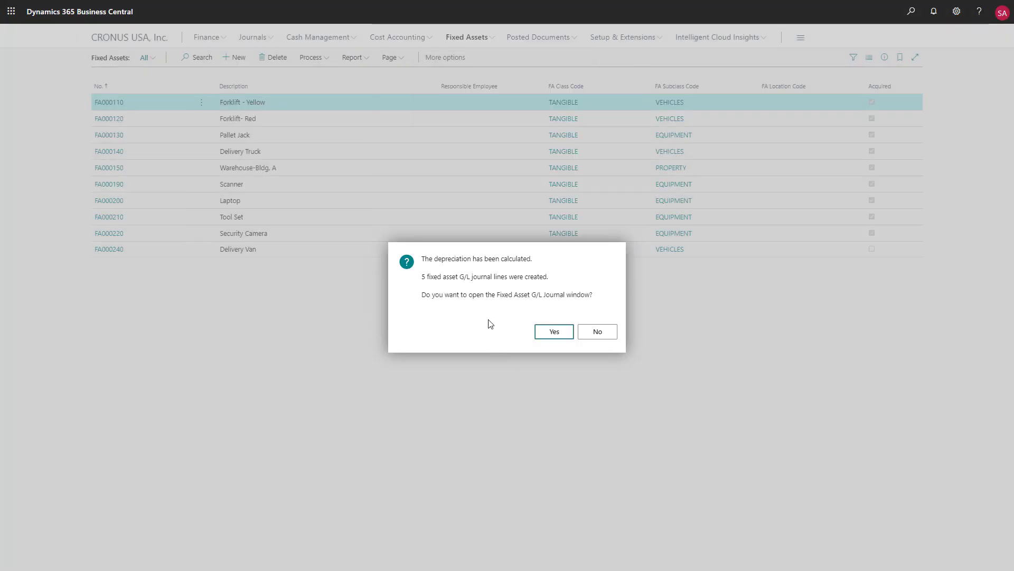
# Acknowledge the depreciation message, then post the DEFAULT fixed asset G/L journal batch
pyautogui.click(550, 332)
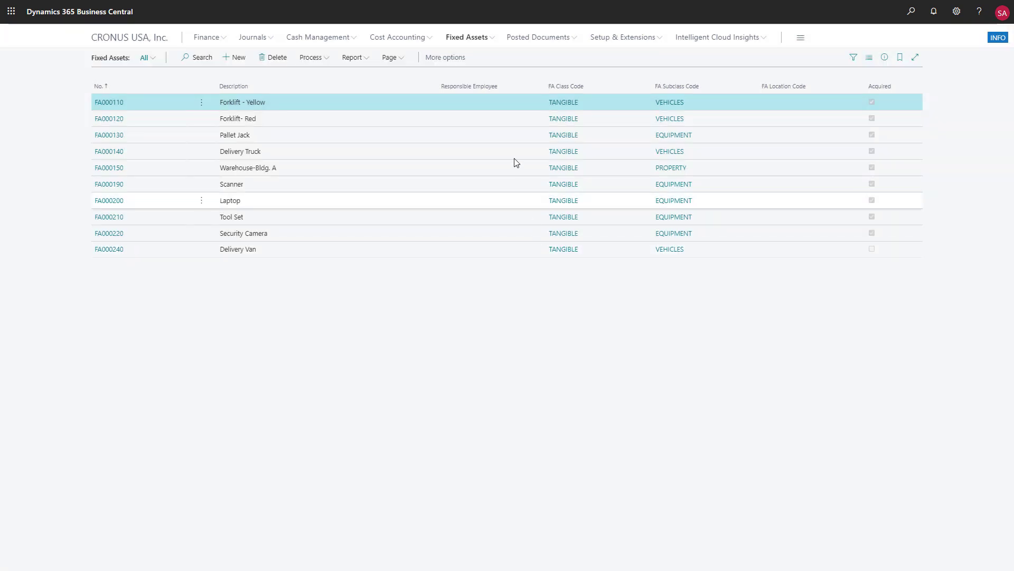
pyautogui.click(492, 39)
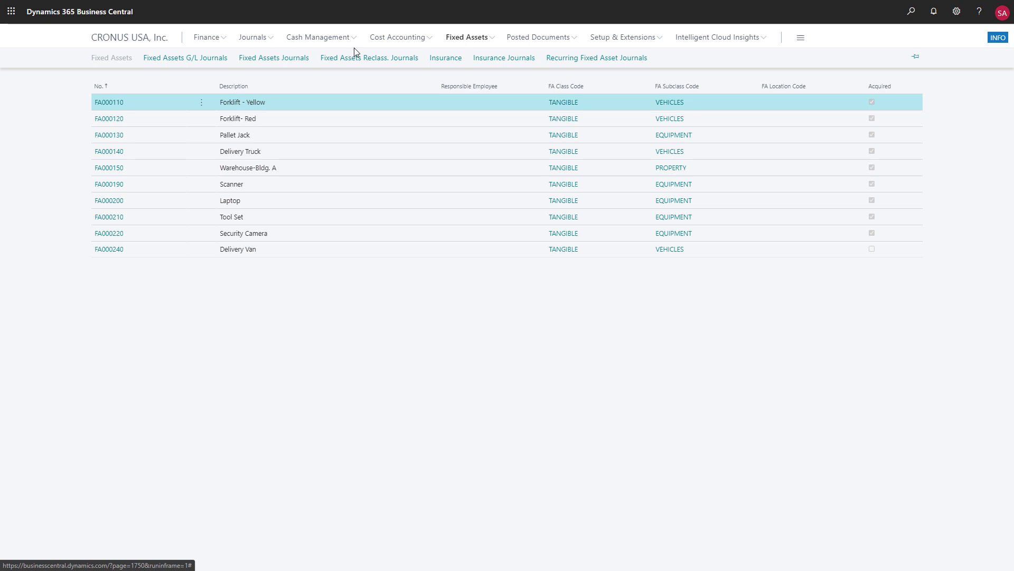
pyautogui.click(199, 59)
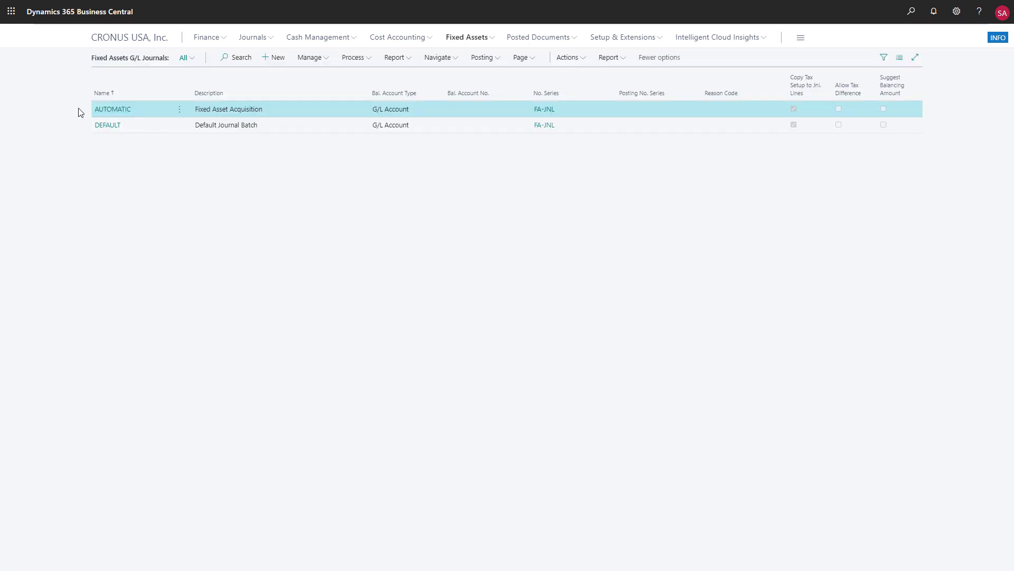
pyautogui.click(532, 59)
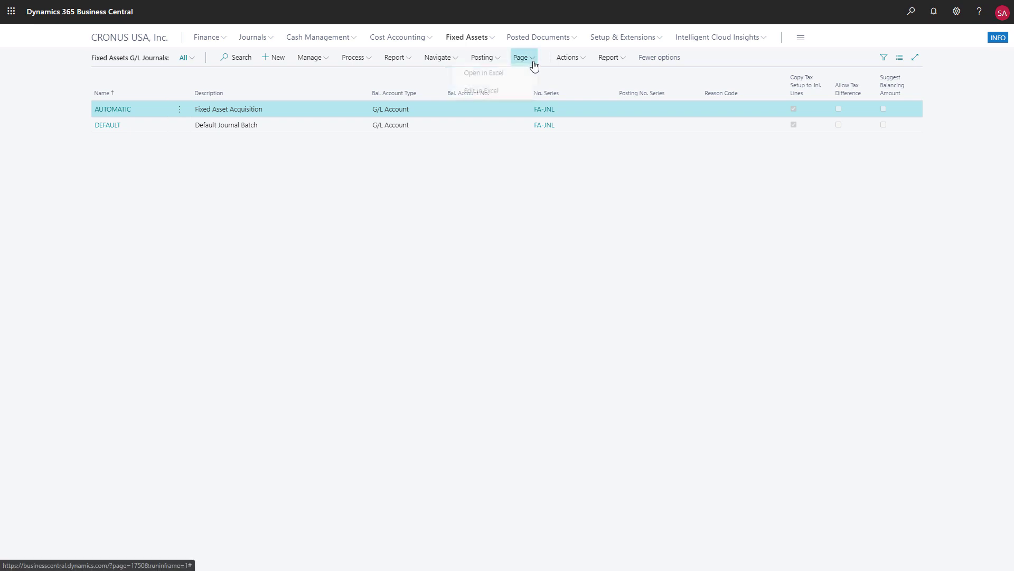
pyautogui.click(68, 123)
pyautogui.click(482, 57)
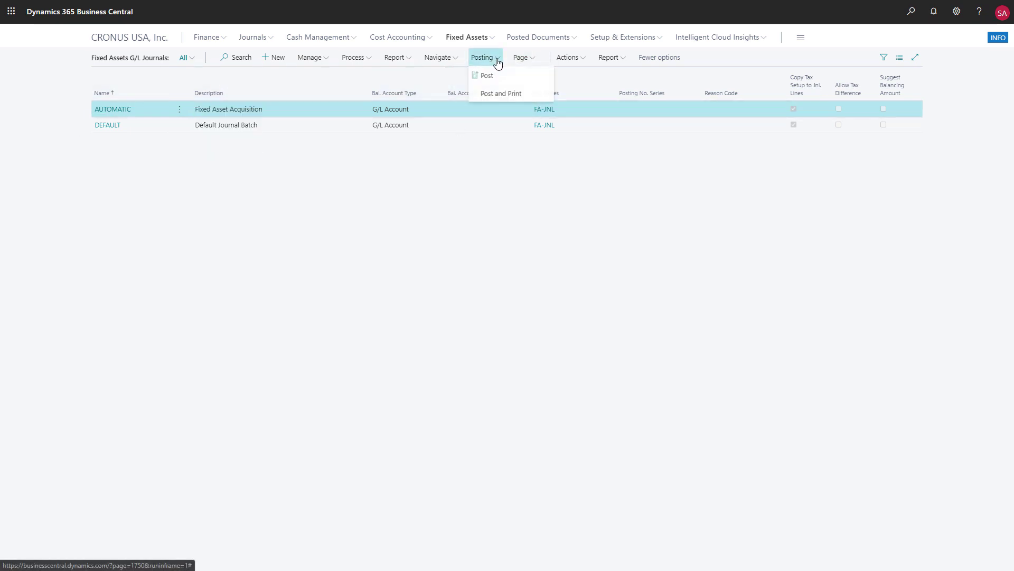
pyautogui.click(494, 78)
pyautogui.click(553, 315)
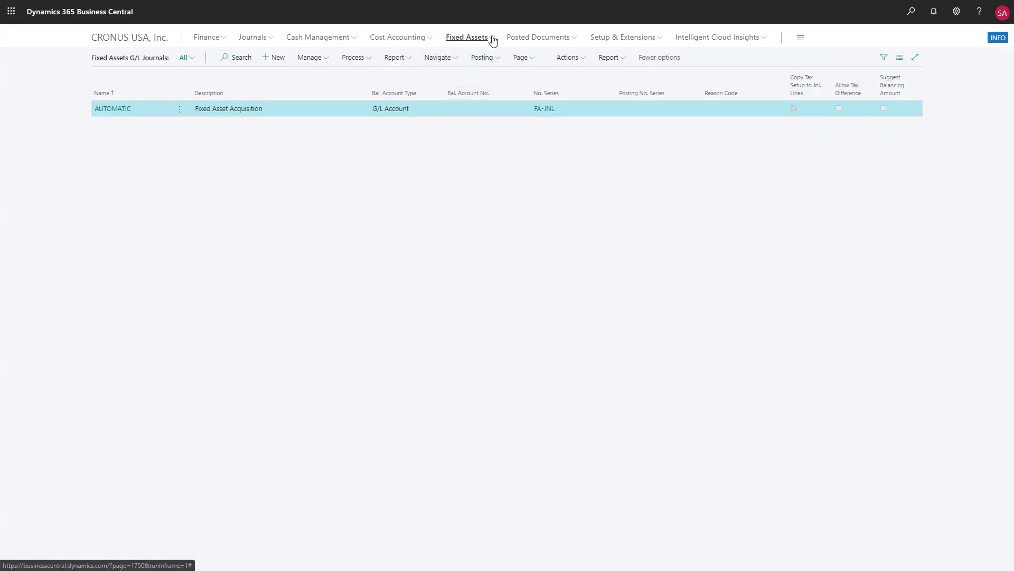
pyautogui.click(490, 39)
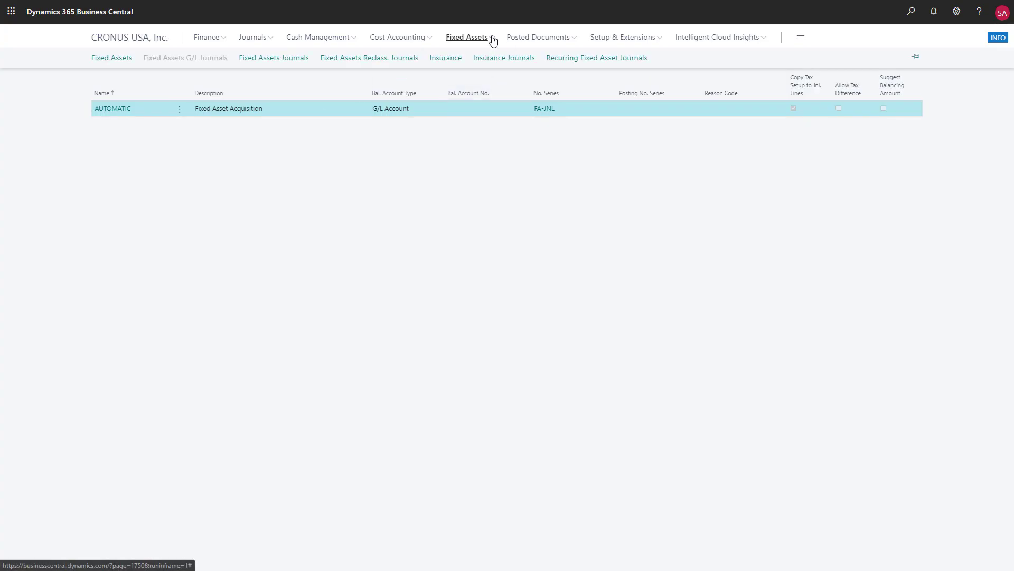
# Browse the fixed asset reports and the Report tab on the FA000110 Forklift - Yellow card
pyautogui.click(117, 60)
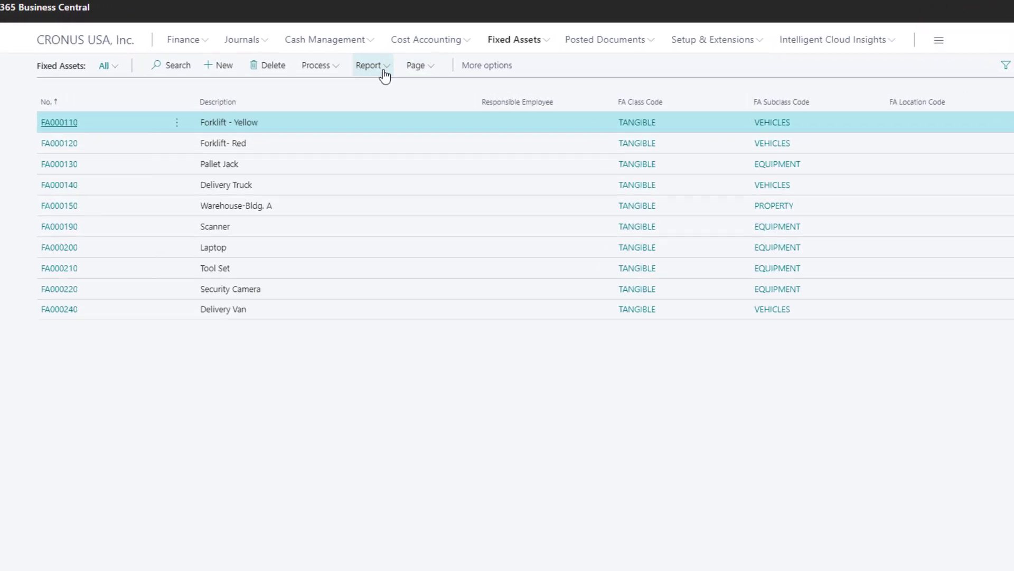
pyautogui.click(367, 58)
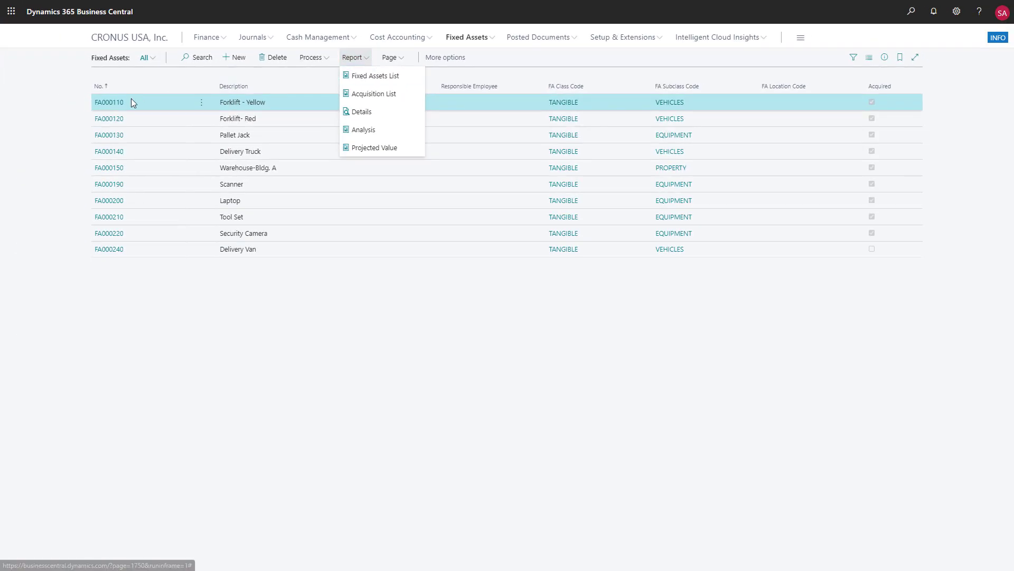
pyautogui.click(0, 172)
pyautogui.click(216, 86)
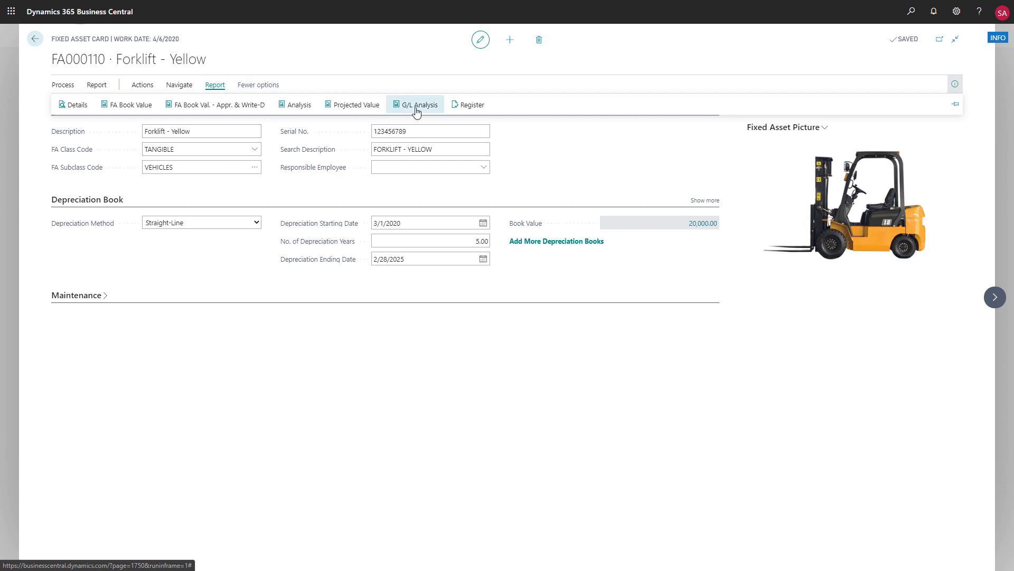
pyautogui.click(34, 40)
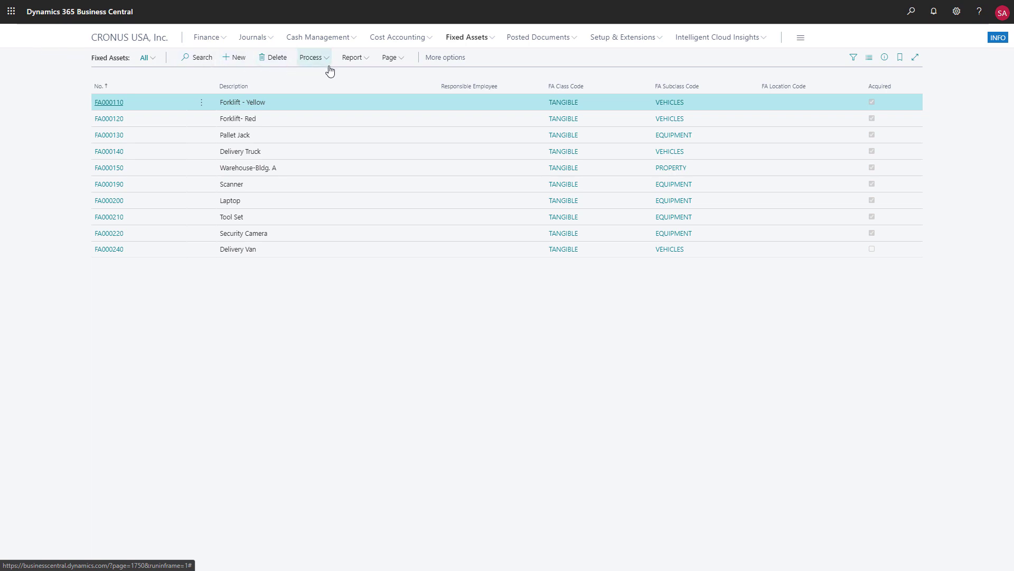
# Review the Vehicle Insurance policy INS000050 in the Insurance list
pyautogui.click(493, 41)
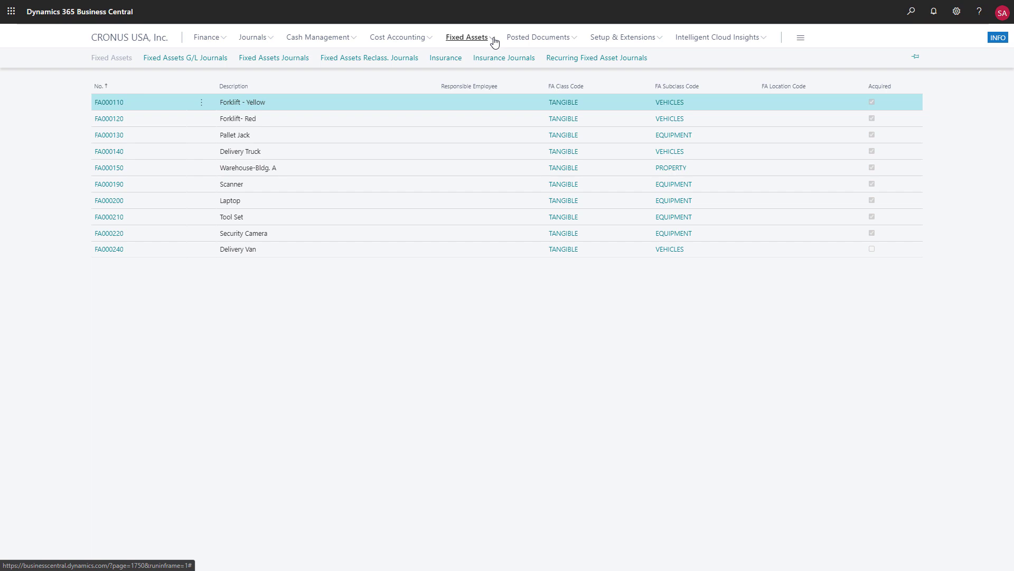
pyautogui.click(454, 59)
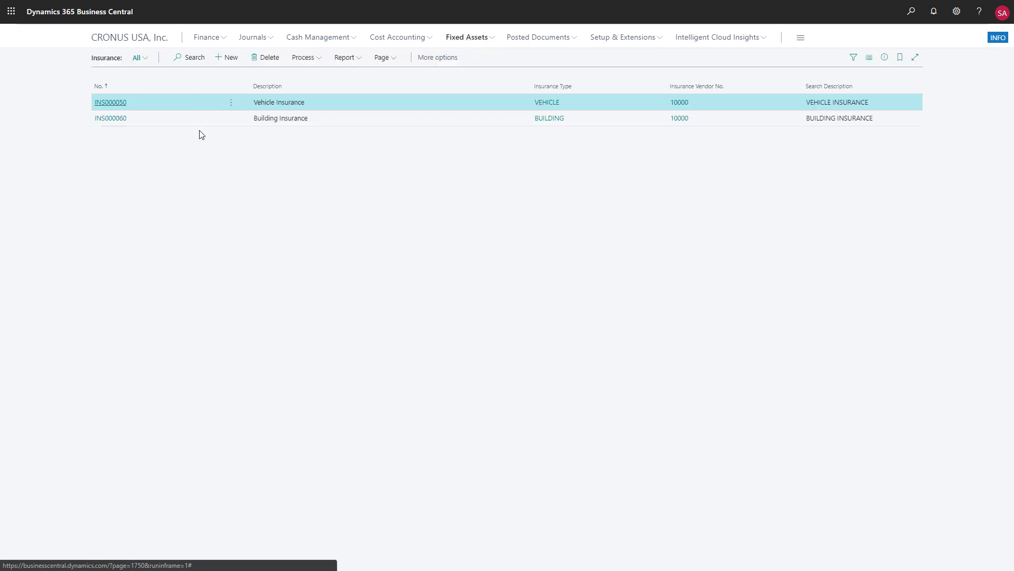
pyautogui.click(110, 103)
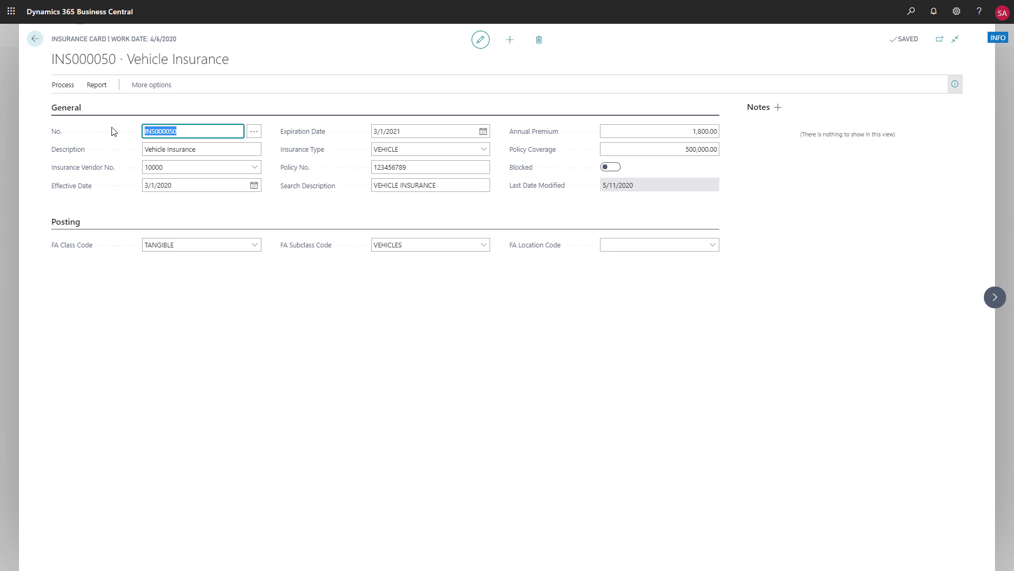
pyautogui.click(36, 40)
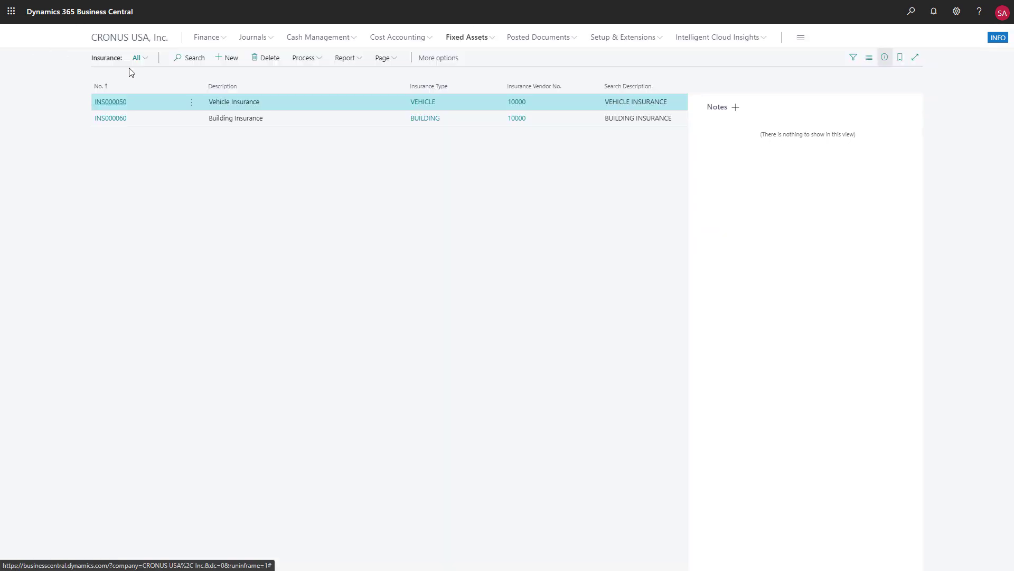
# Review the VEHICLE insurance journal batch, then preview an insurance report
pyautogui.click(483, 42)
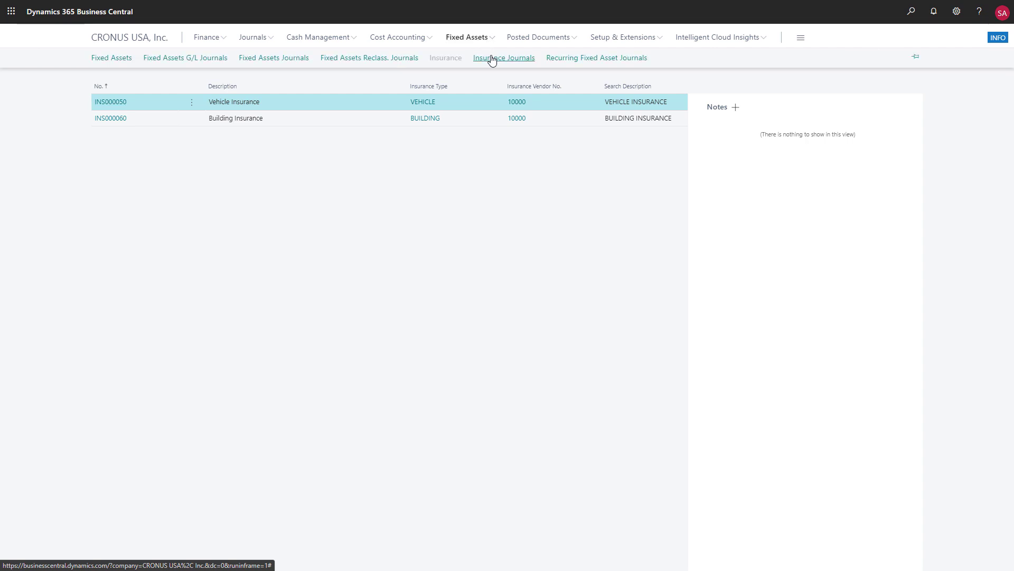
pyautogui.click(490, 59)
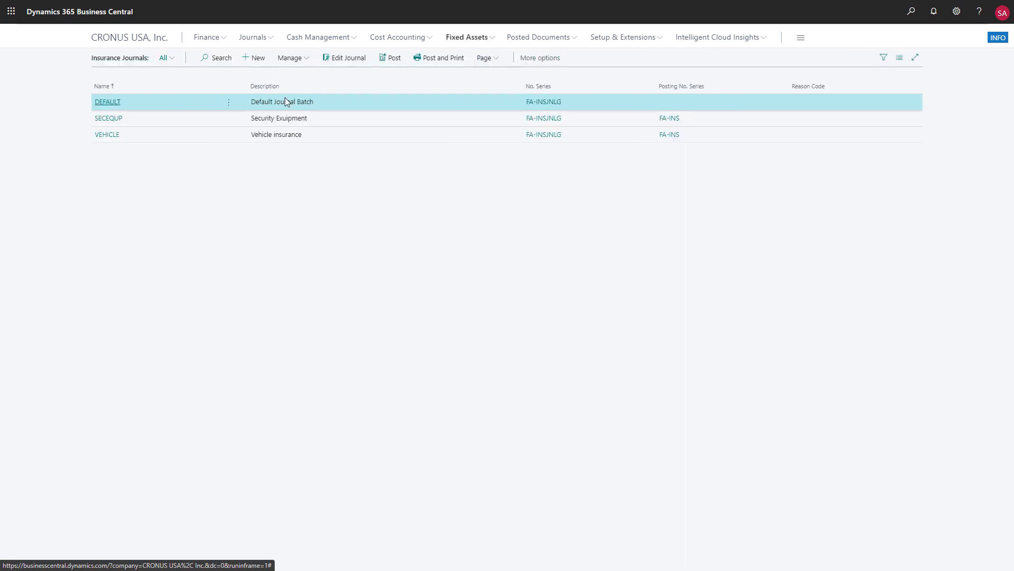
pyautogui.click(111, 136)
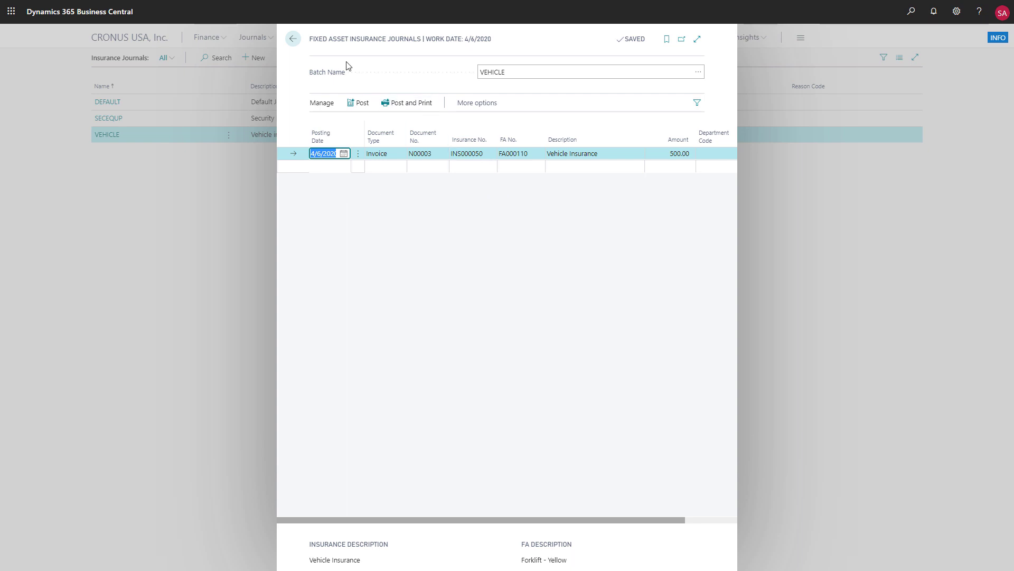
pyautogui.click(293, 38)
pyautogui.click(360, 62)
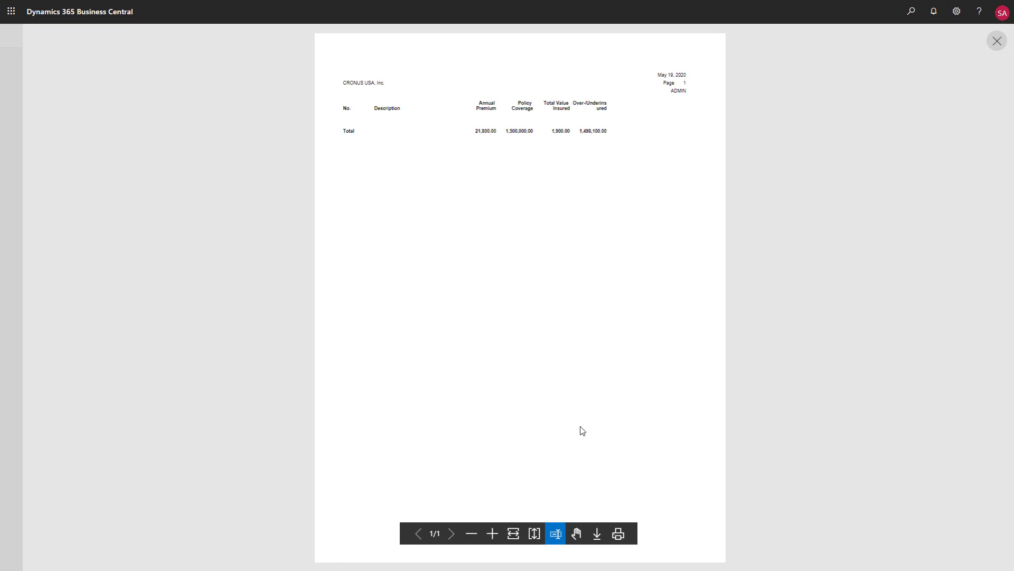
# Close the insurance preview and view maintenance registrations for Forklift - Yellow (FA000110)
pyautogui.click(996, 41)
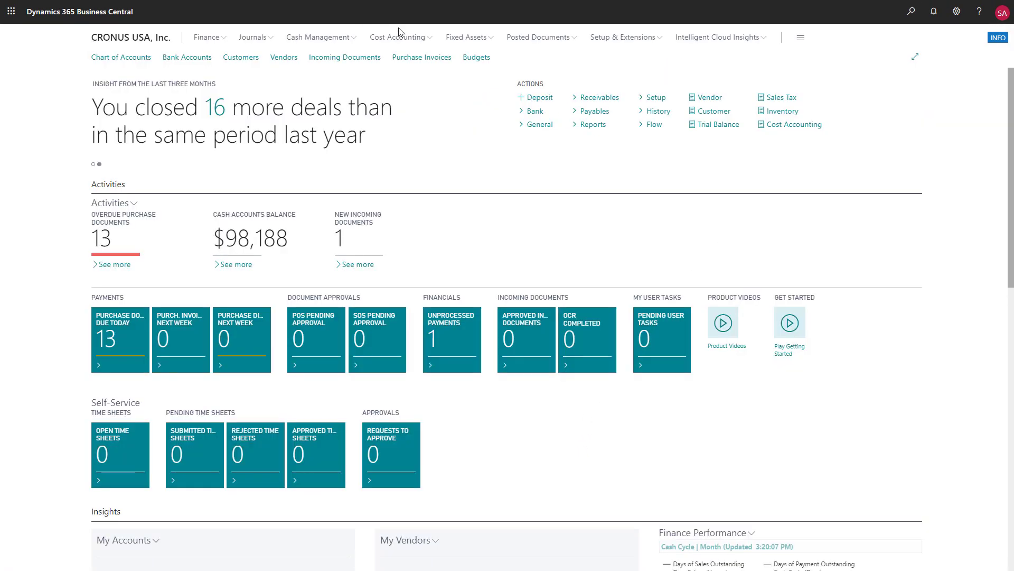
pyautogui.click(482, 37)
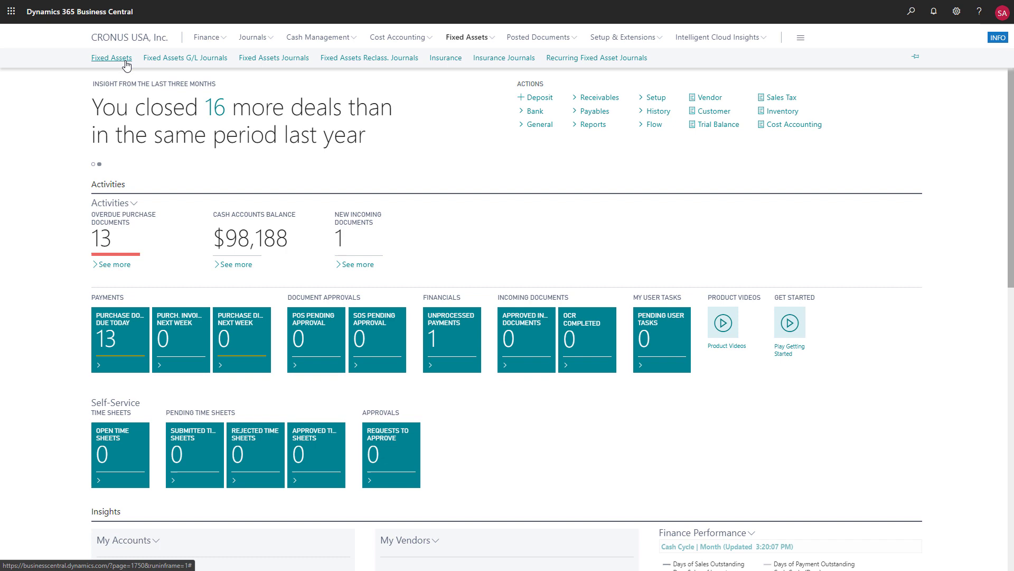
pyautogui.click(126, 64)
pyautogui.click(110, 102)
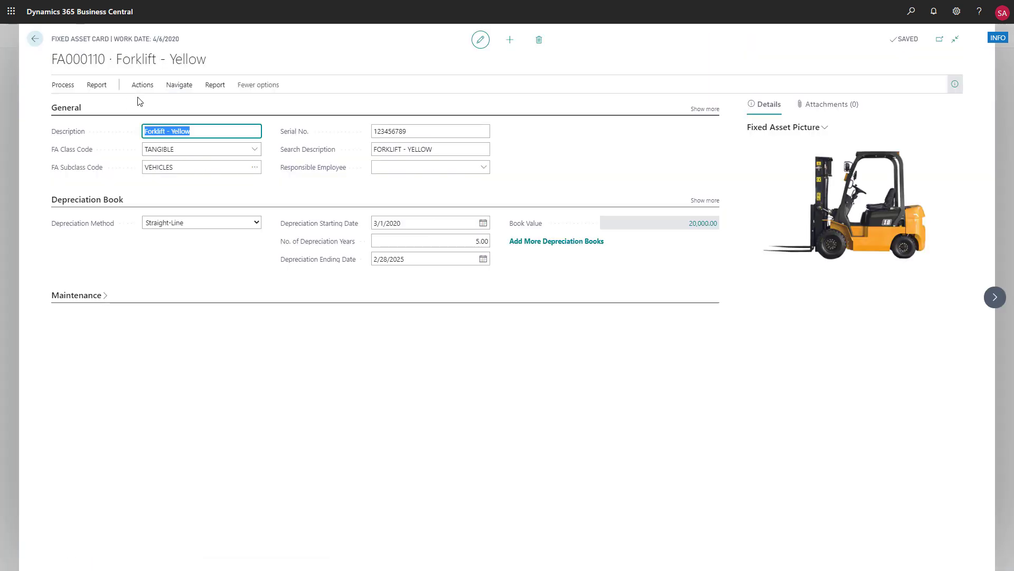
pyautogui.click(179, 85)
pyautogui.click(106, 105)
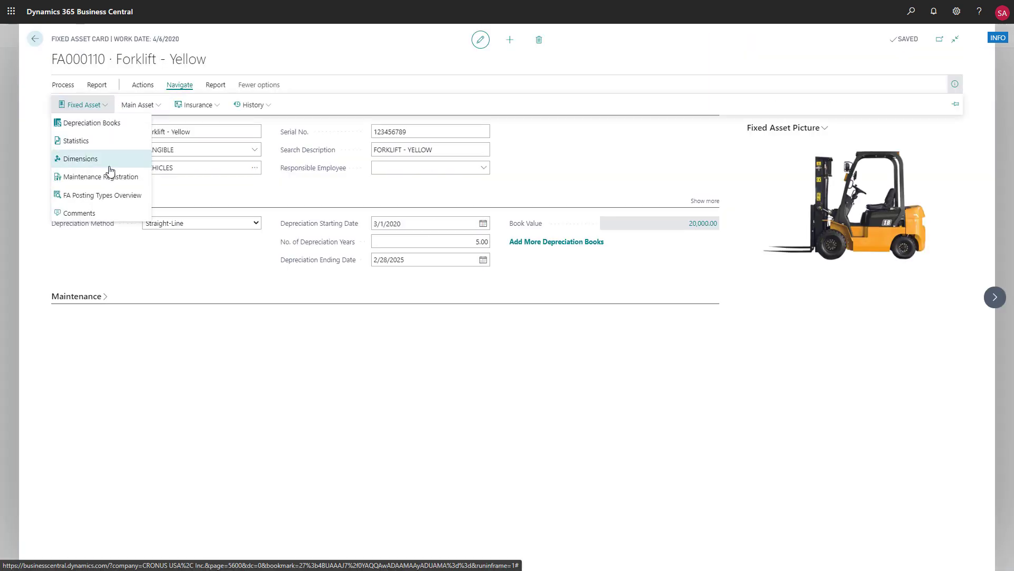
pyautogui.click(108, 176)
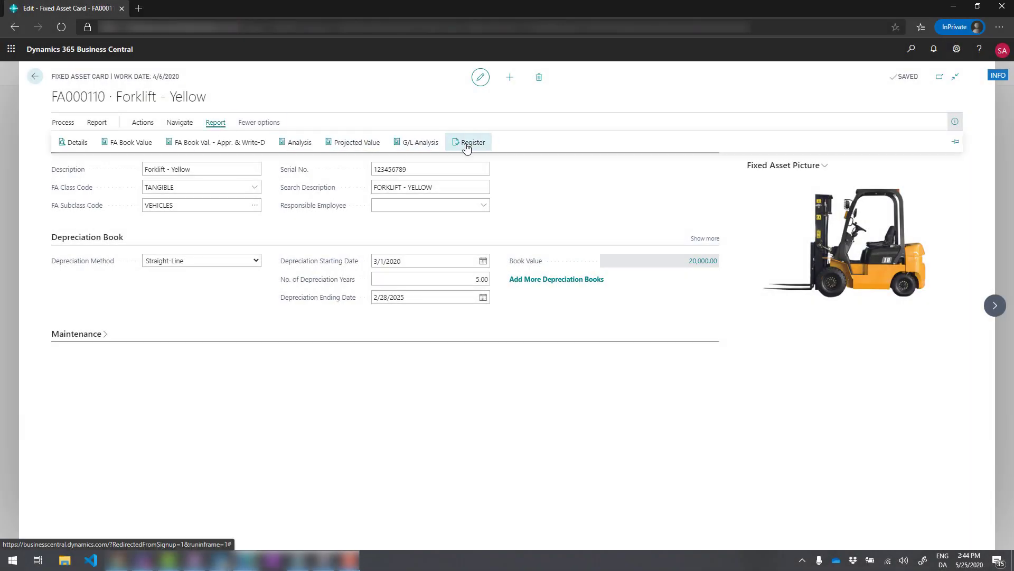
# Preview the Fixed Asset Register report, then return to the Fixed Assets list
pyautogui.click(467, 142)
pyautogui.click(552, 263)
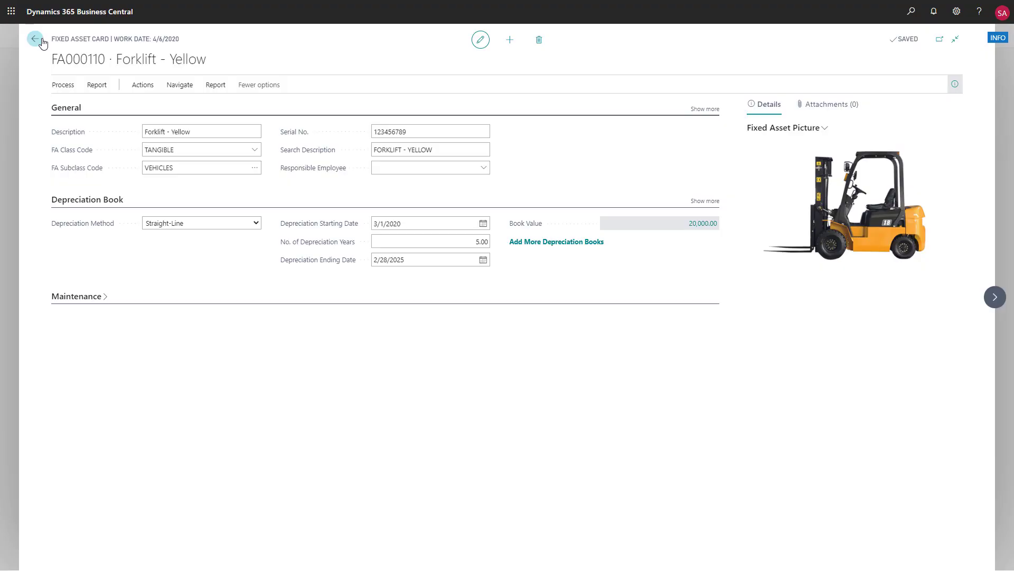
pyautogui.click(35, 39)
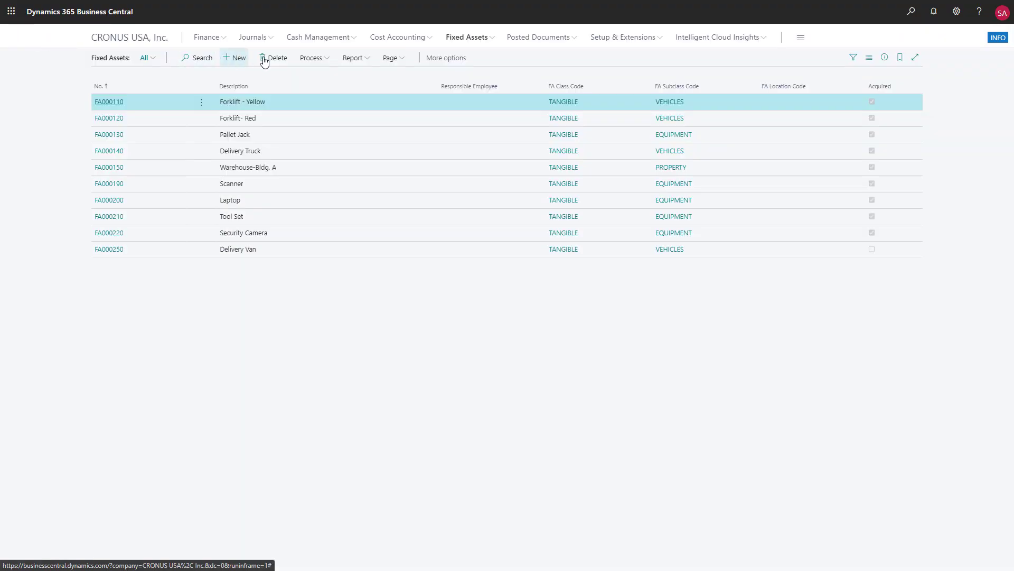
# Review the FA Posting Type options on the DEFAULT batch line, keeping Maintenance, then close the journal
pyautogui.click(494, 42)
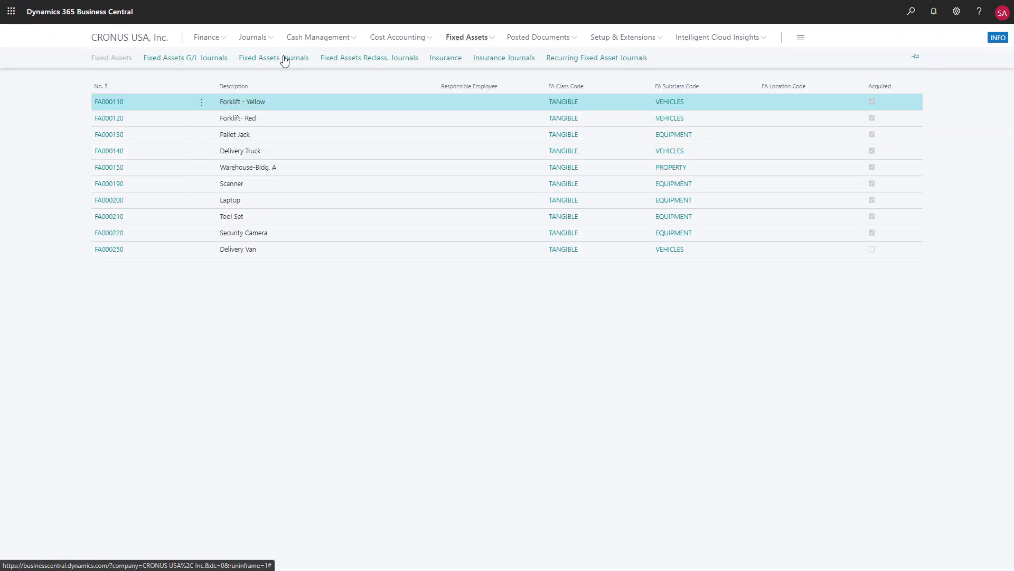
pyautogui.click(199, 64)
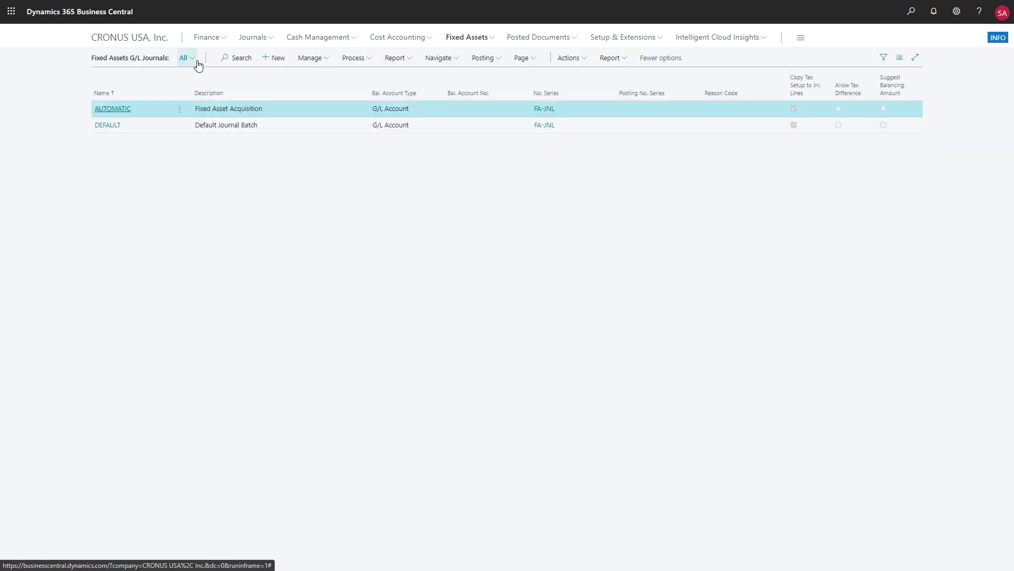
pyautogui.click(108, 129)
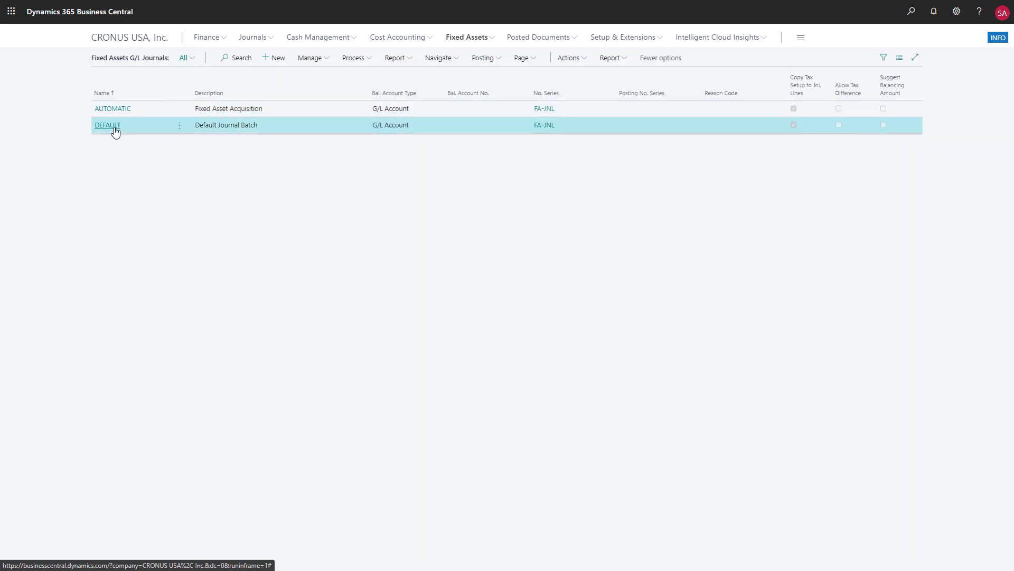
pyautogui.click(108, 126)
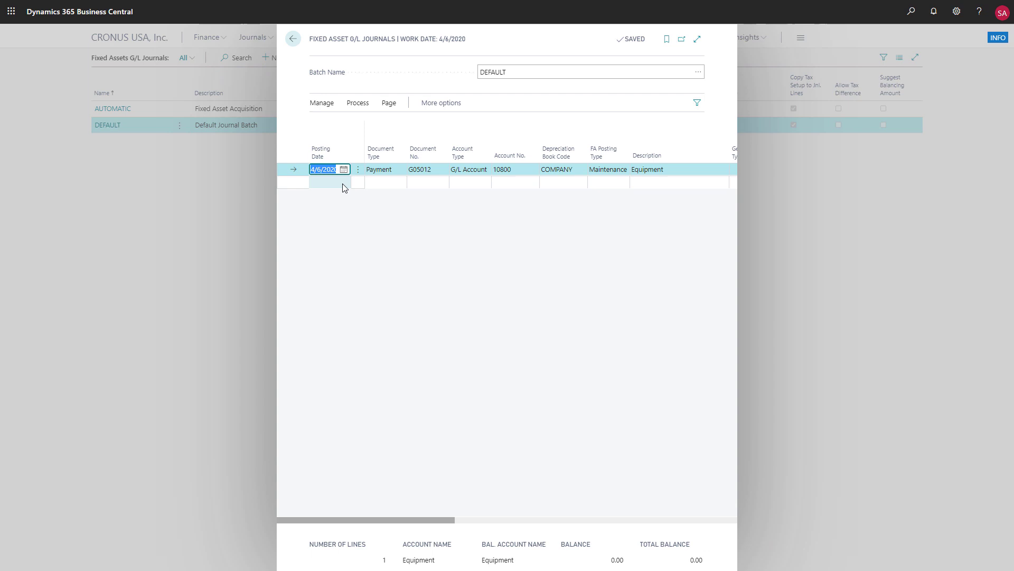
pyautogui.click(626, 171)
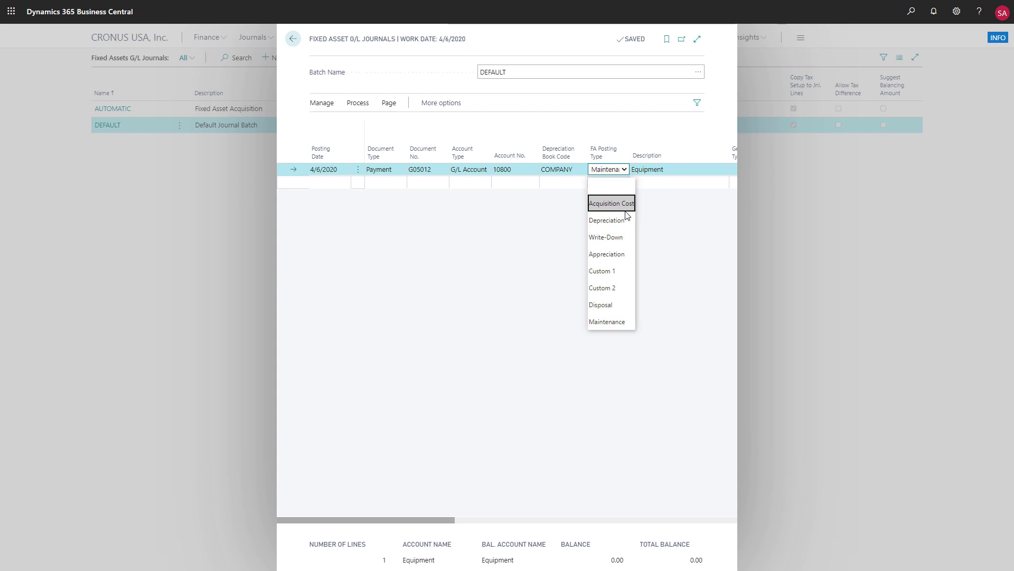
pyautogui.click(655, 233)
pyautogui.click(291, 40)
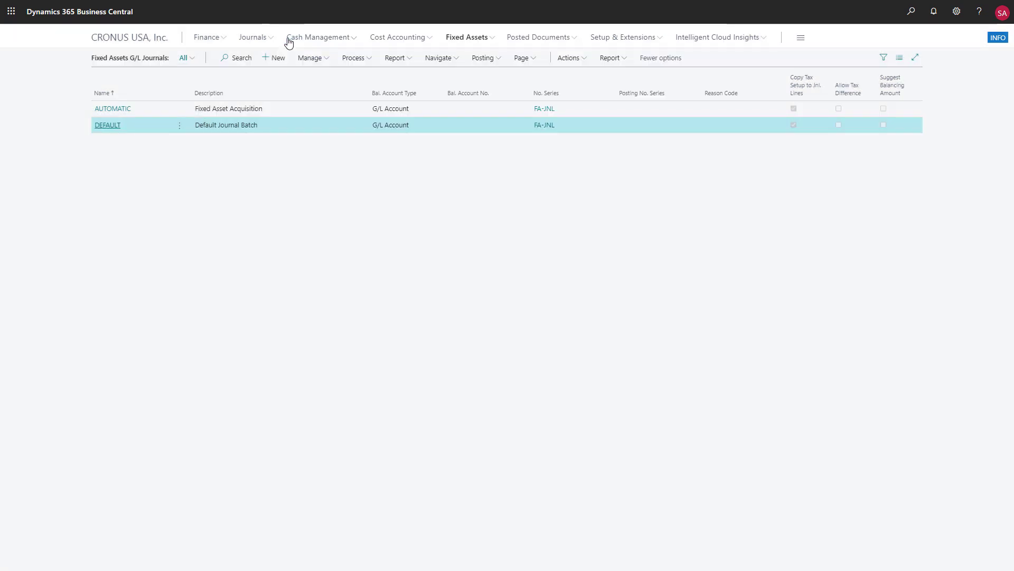
# Preview the Fixed Asset - Analysis report from the Fixed Assets list
pyautogui.click(492, 43)
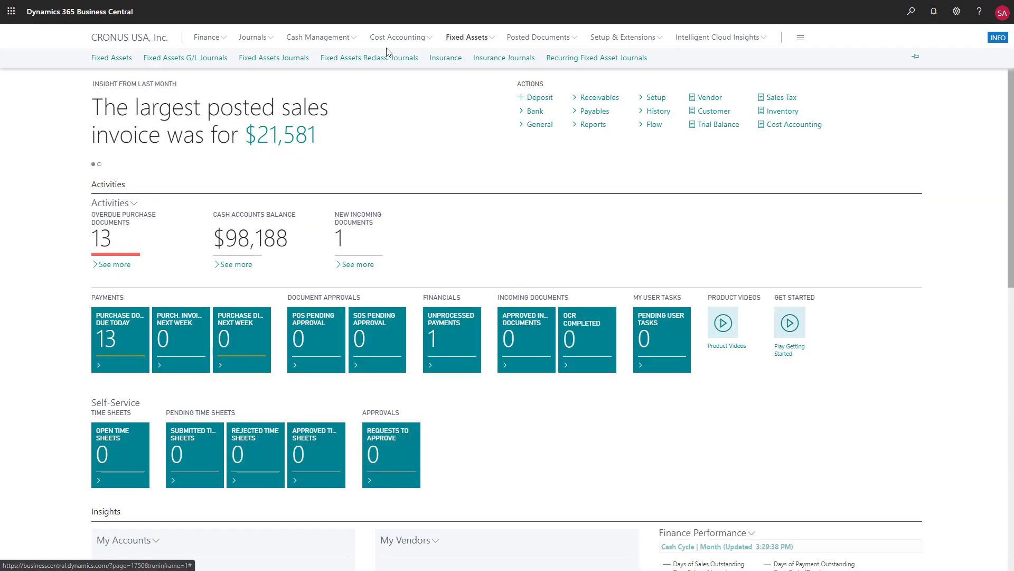
pyautogui.click(127, 62)
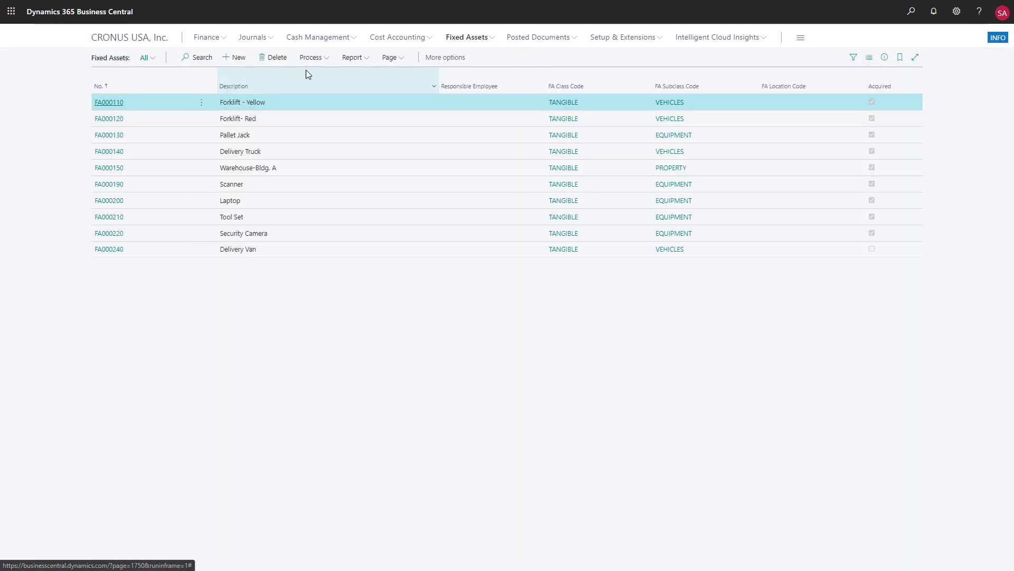
pyautogui.click(365, 60)
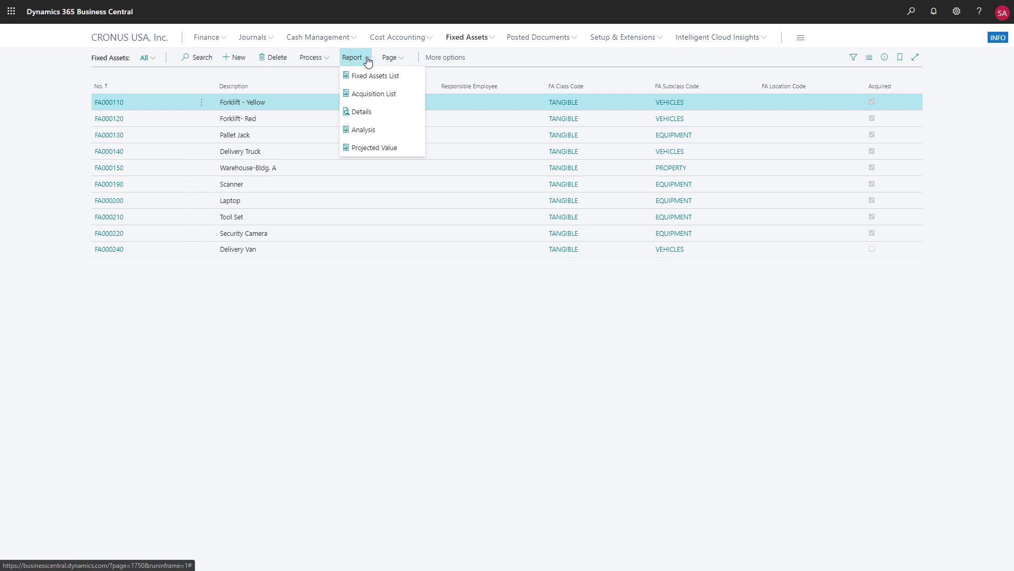
pyautogui.click(365, 130)
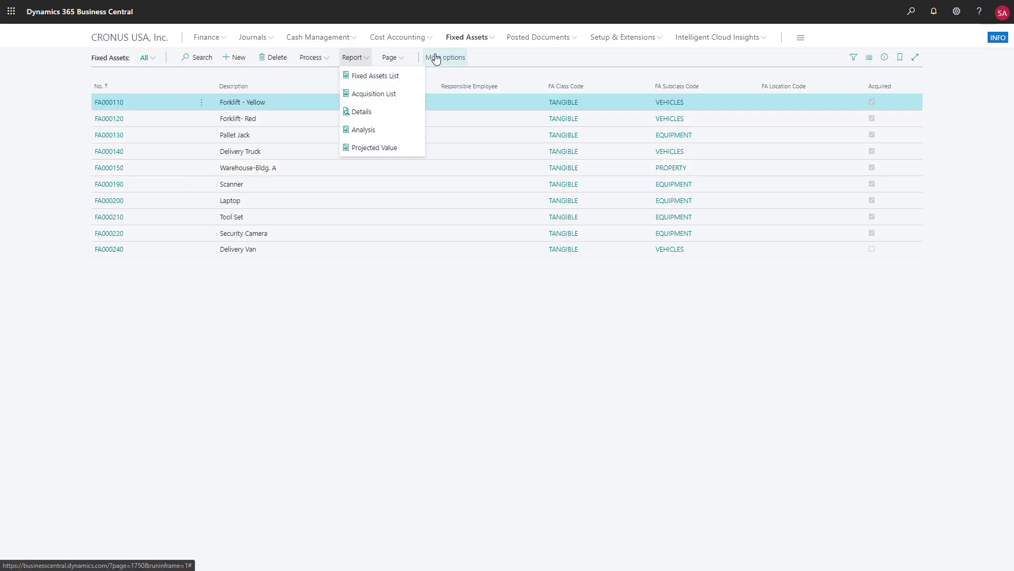
# Preview the Fixed Asset - Projected Value report and return to the home page
pyautogui.click(434, 57)
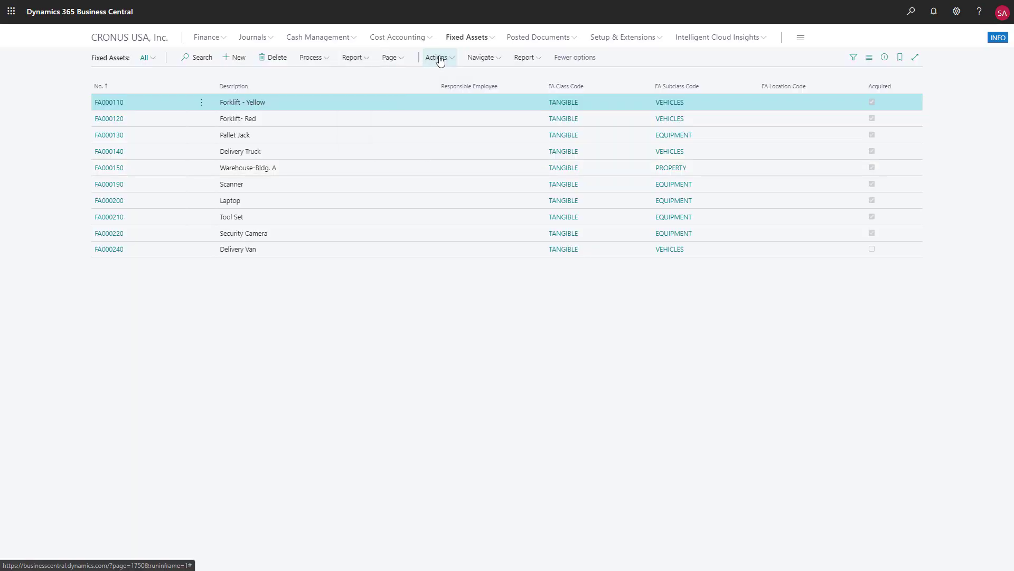
pyautogui.click(525, 57)
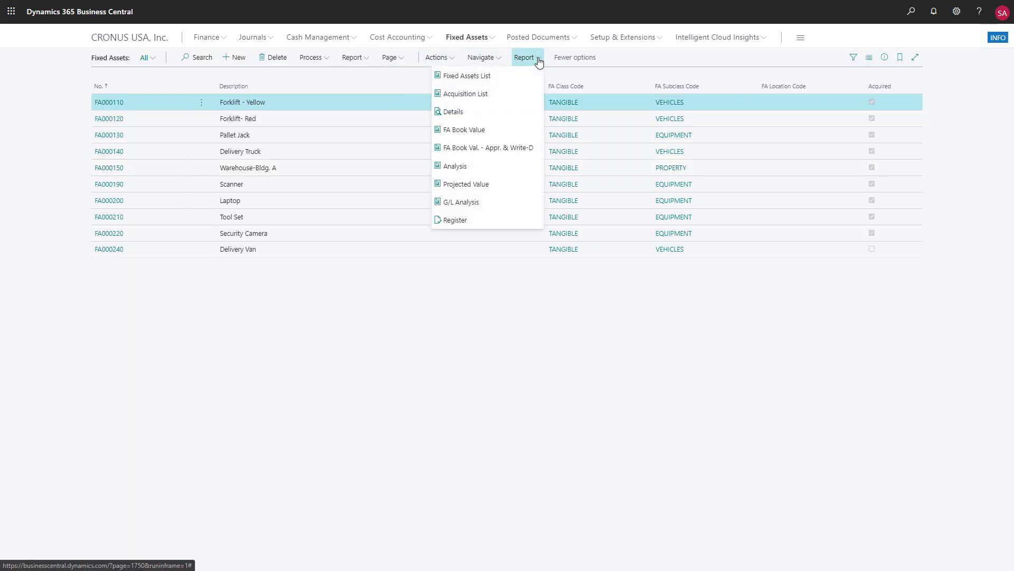
pyautogui.click(486, 185)
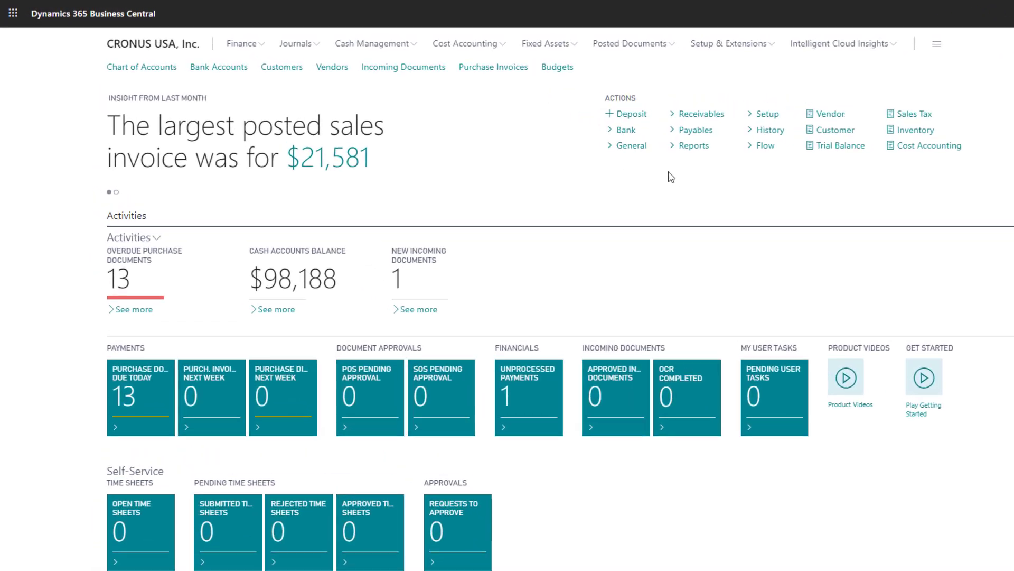
pyautogui.click(616, 53)
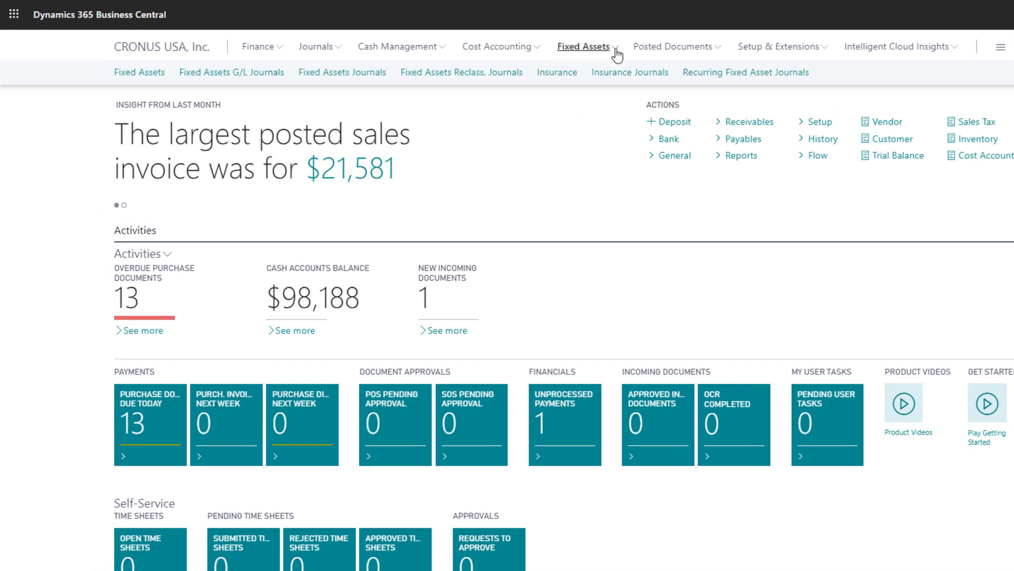